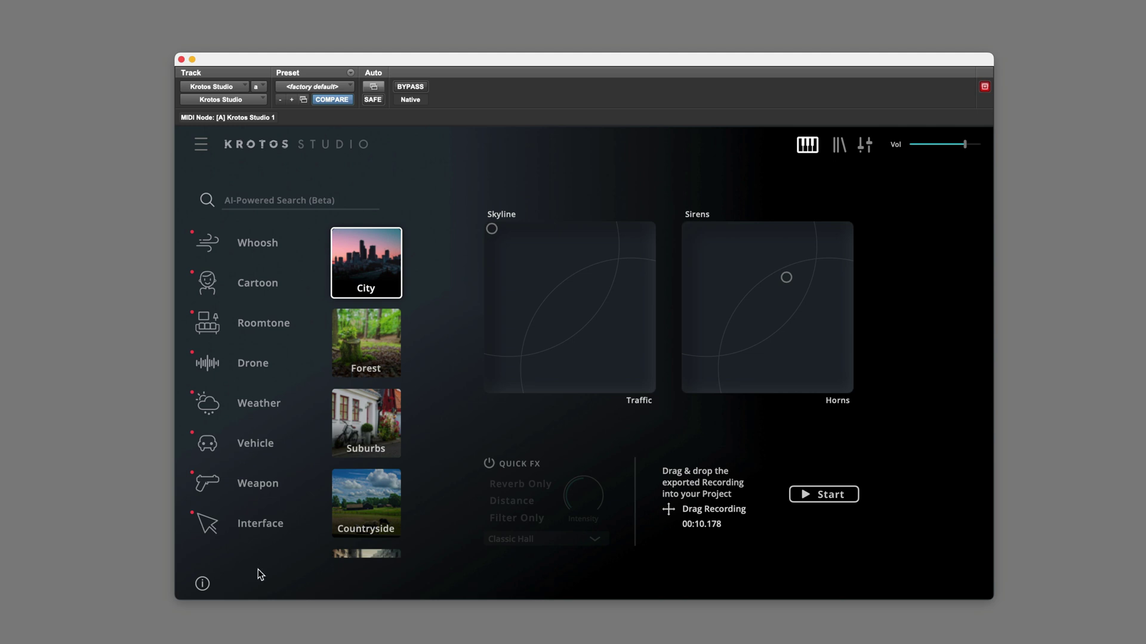
Browse the preset categories from Interface through Cinematic, then return to Ambiences
left_click(270, 528)
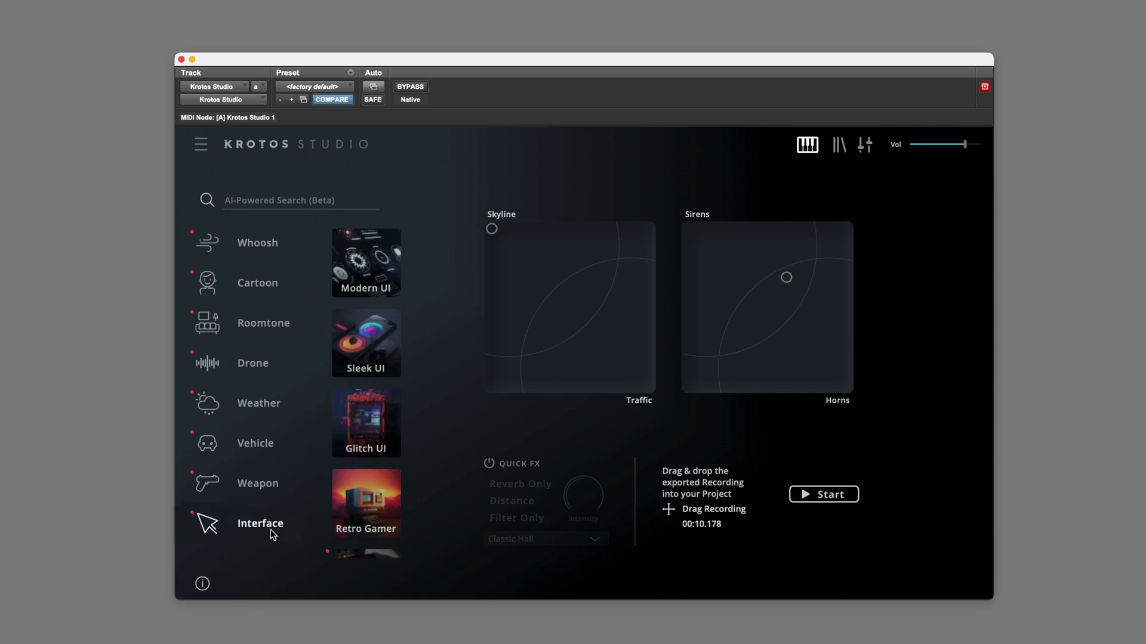
left_click(250, 467)
left_click(256, 448)
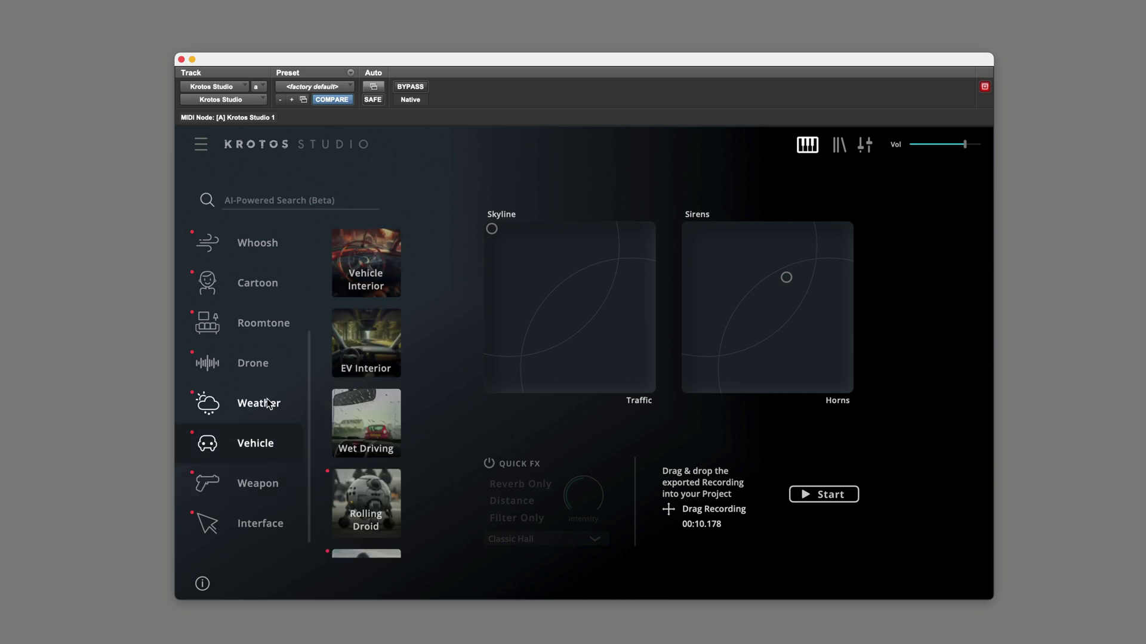
left_click(269, 404)
left_click(266, 367)
left_click(269, 322)
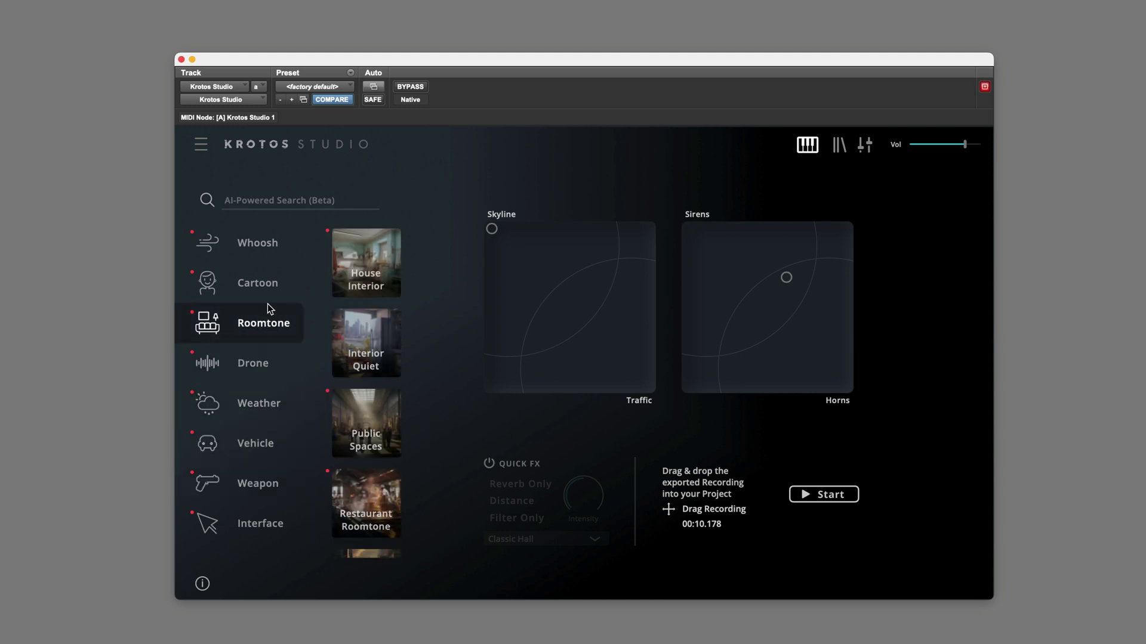
left_click(264, 284)
left_click(266, 249)
scroll(271, 331, "up", 4)
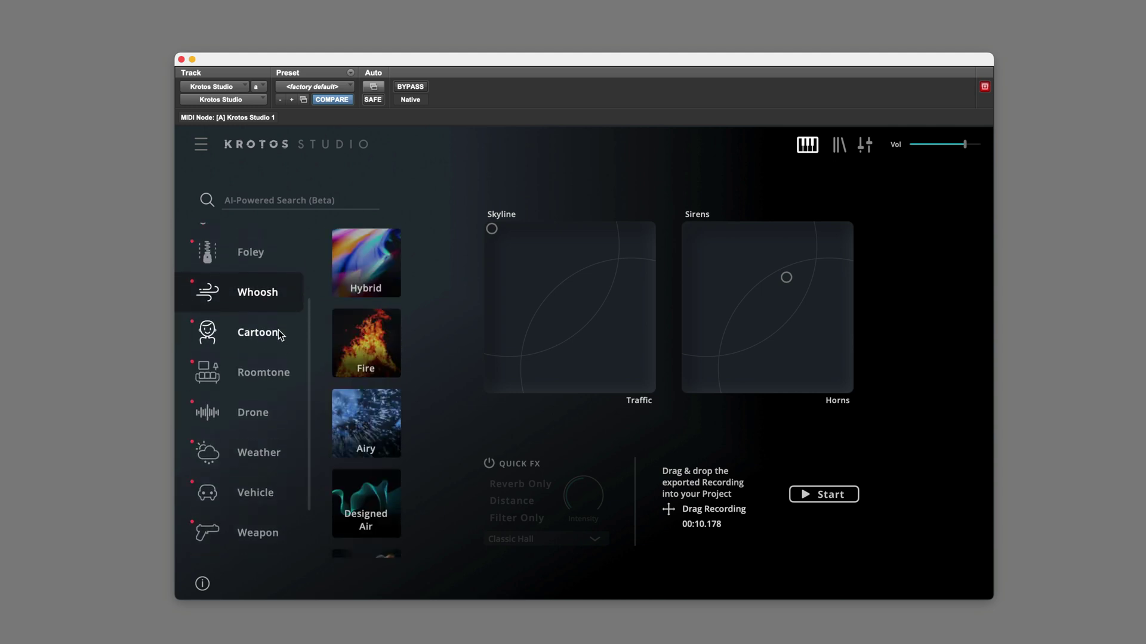
left_click(263, 365)
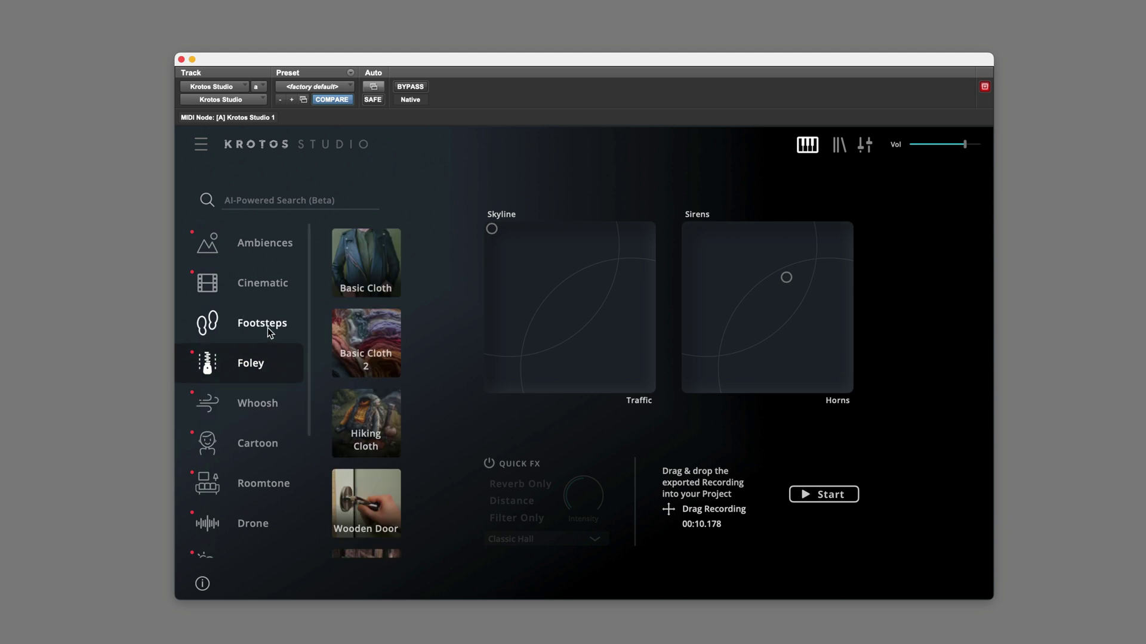
left_click(268, 327)
left_click(270, 288)
left_click(281, 249)
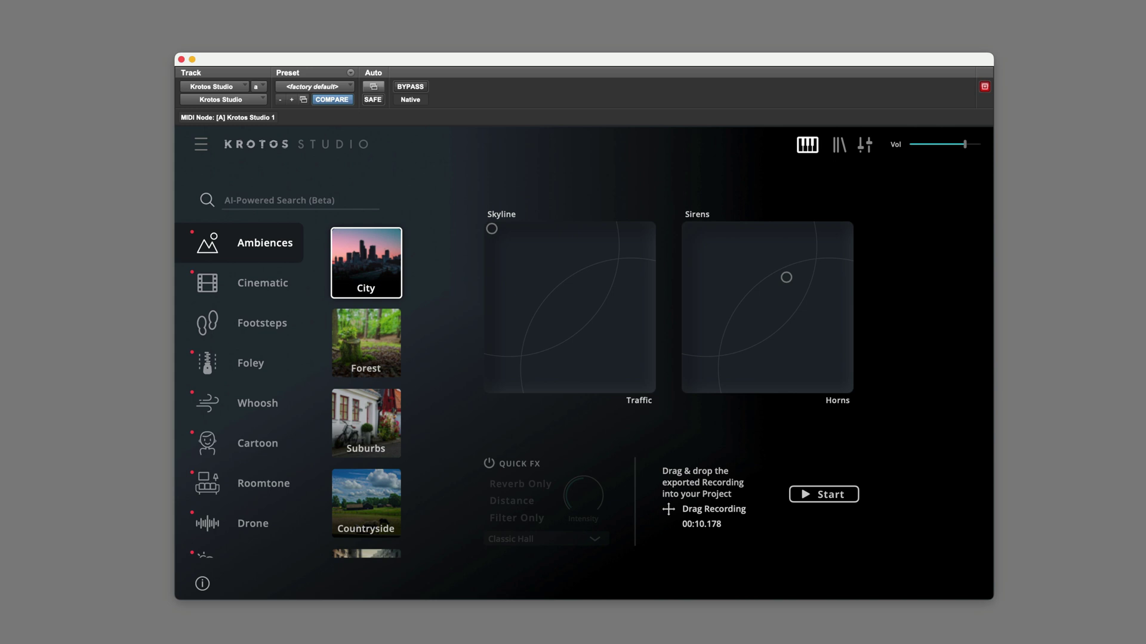
Load the Suburbs ambience and sweep the Birds and Kids Playing pads toward Traffic and Dogs
left_click(375, 429)
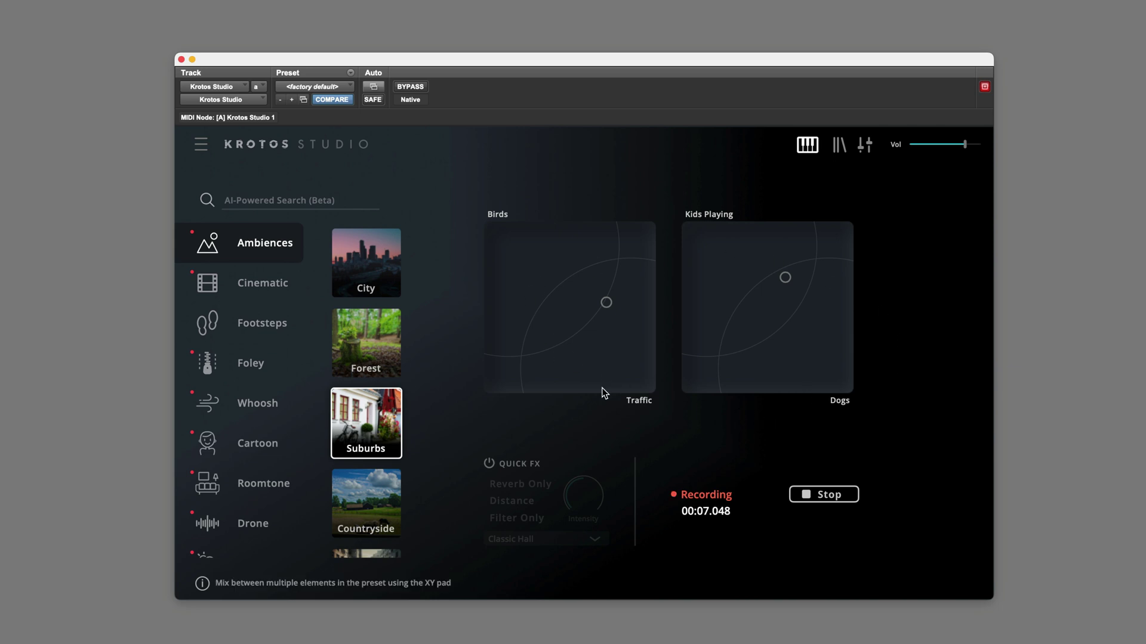
left_click_drag(605, 303, 509, 244)
left_click_drag(788, 281, 838, 378)
left_click_drag(508, 242, 631, 361)
left_click_drag(834, 380, 703, 251)
Stop recording, drop the 36-second Suburbs performance onto a Pro Tools track, and play it back
left_click(827, 497)
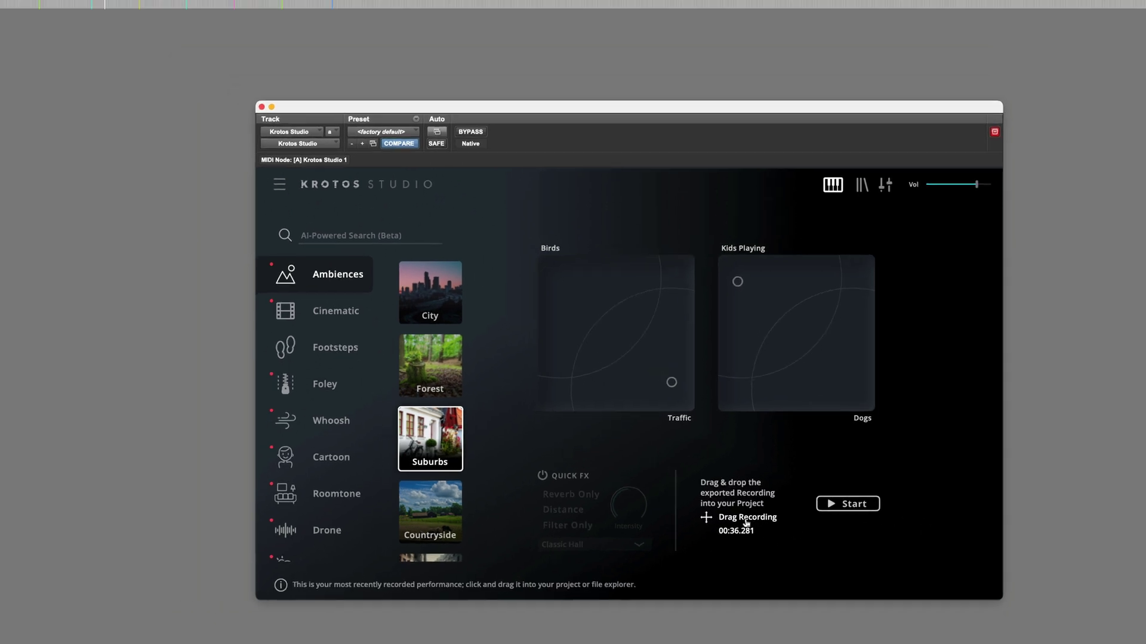
left_click_drag(745, 523, 118, 102)
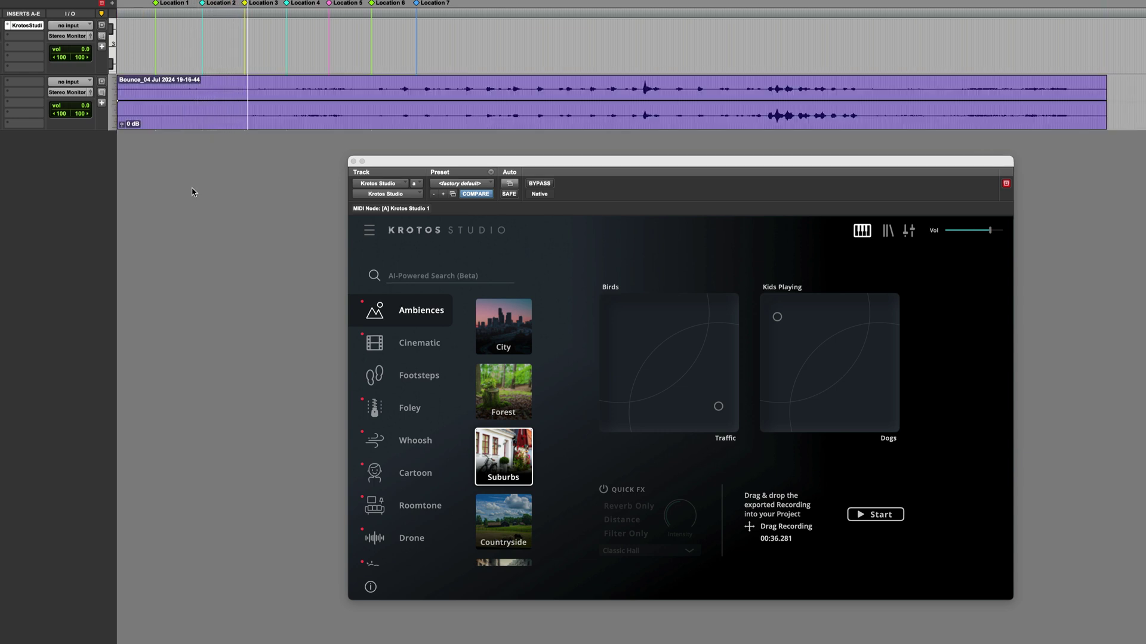
key("space")
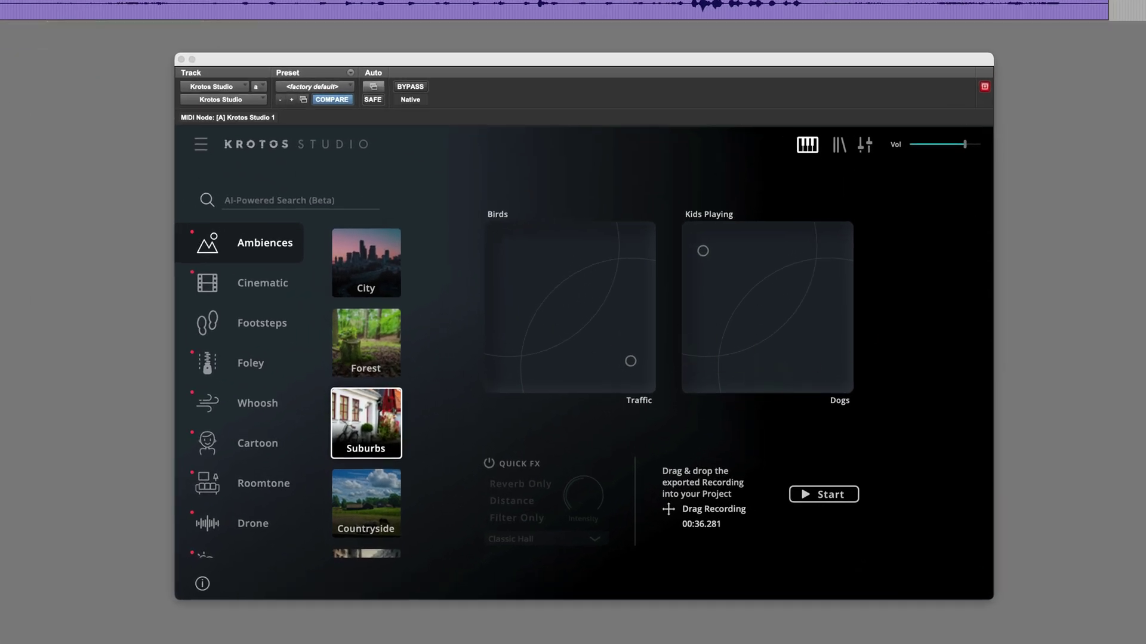
Load the Boots Urban footsteps preset and move the pad toward the Wet zone
left_click(267, 327)
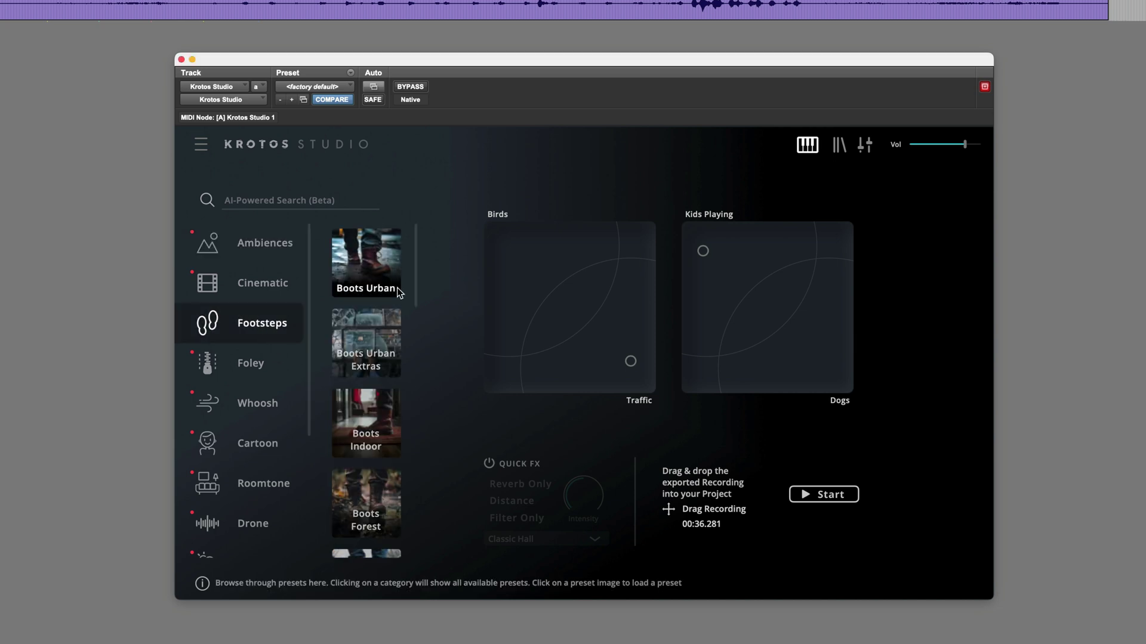
left_click(374, 276)
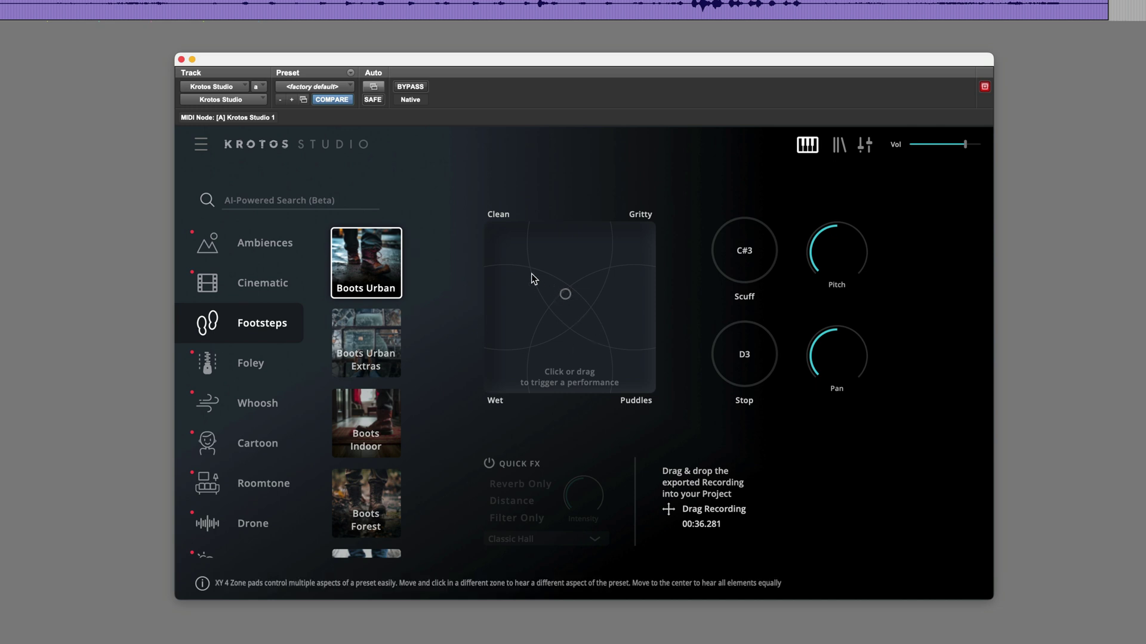
mouse_move(521, 264)
left_mouse_down()
mouse_move(534, 296)
mouse_move(521, 352)
mouse_move(629, 369)
mouse_move(629, 266)
mouse_move(609, 241)
left_mouse_up()
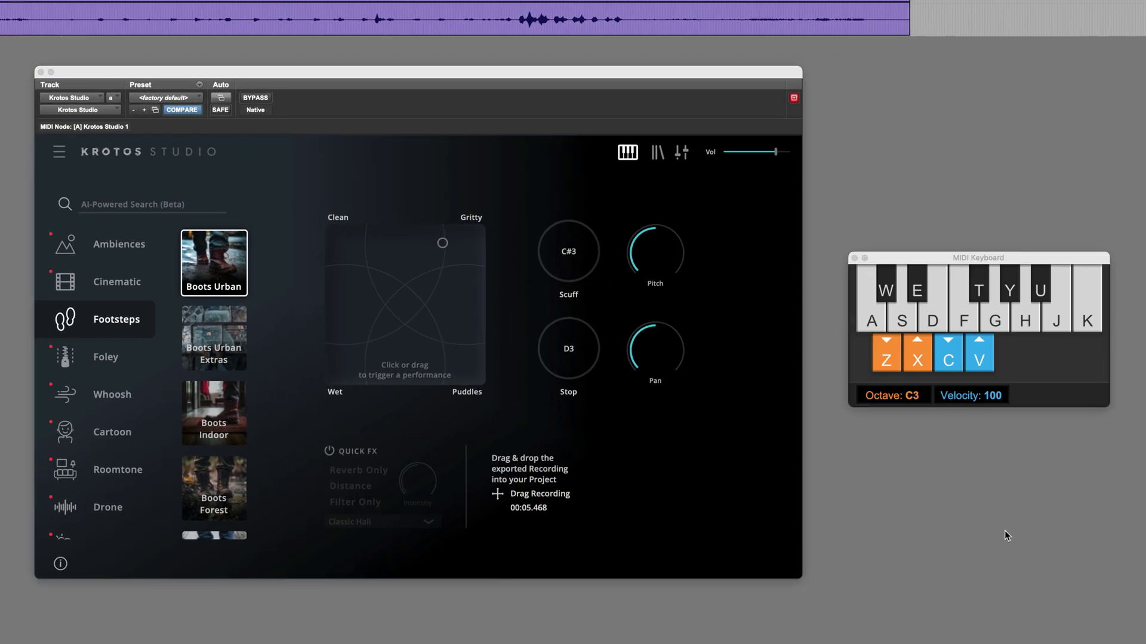
Play five footstep and scuff notes on the virtual keyboard
left_click(877, 316)
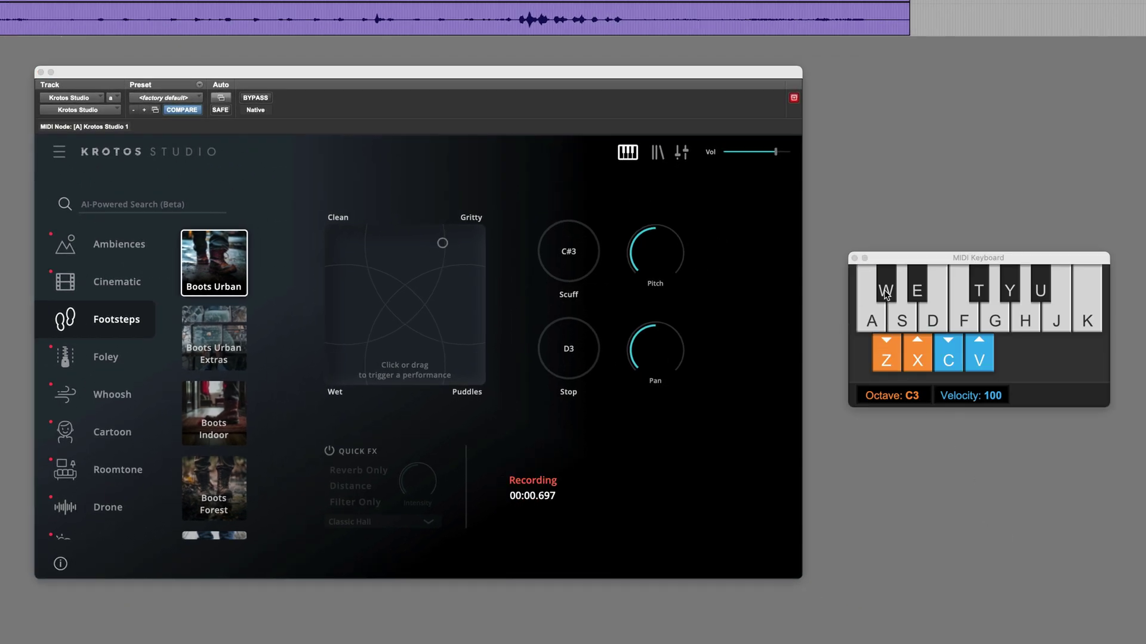
left_click(886, 289)
left_click(901, 320)
left_click(885, 289)
left_click(872, 317)
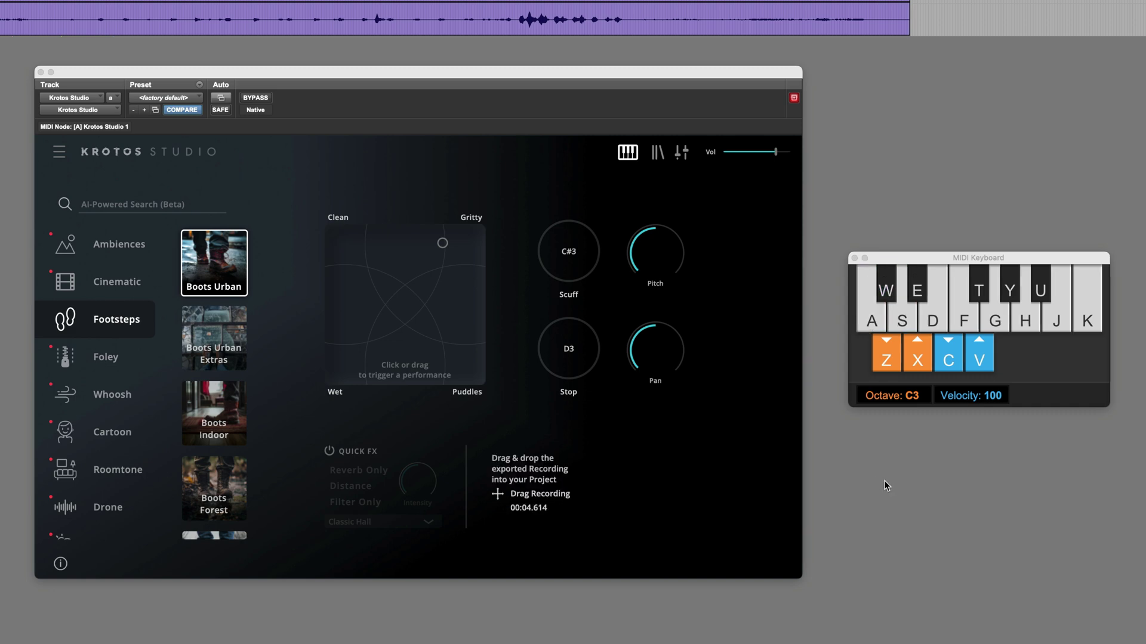
Open the engine editor and check the Scuff, Stops and empty fourth tabs, ending on Scuff
left_click(684, 153)
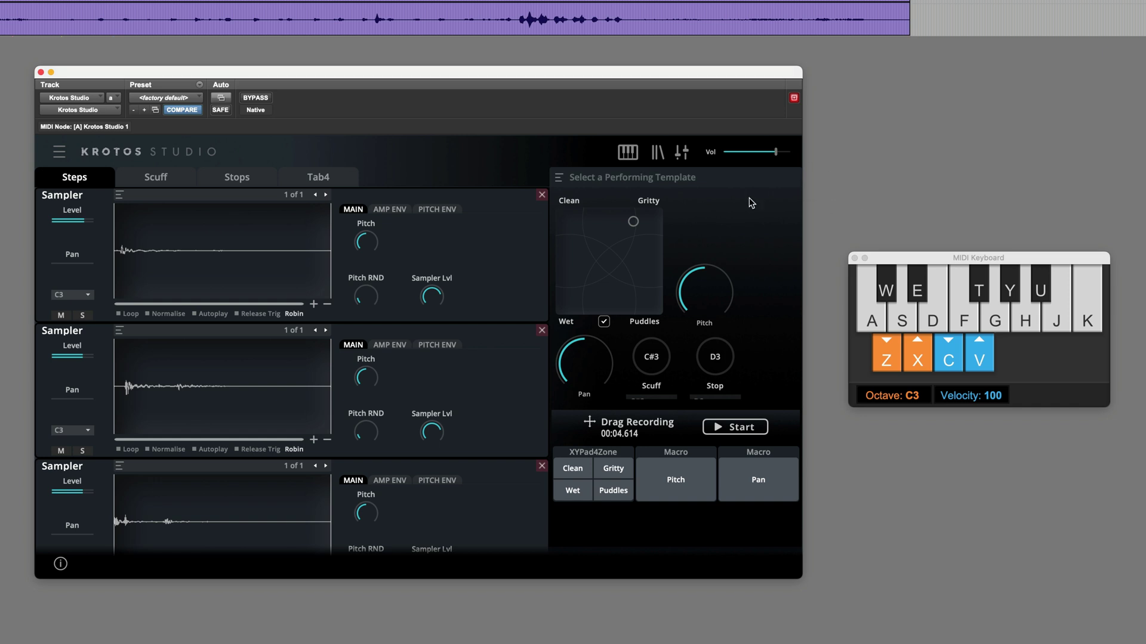
left_click(156, 177)
left_click(242, 182)
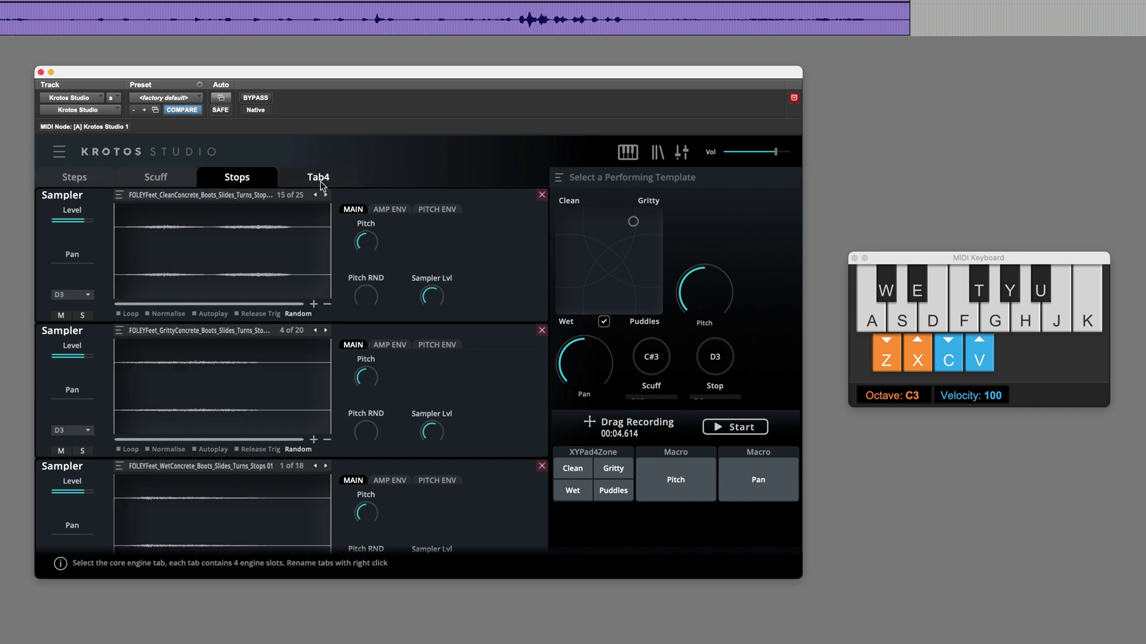
left_click(320, 182)
left_click(150, 182)
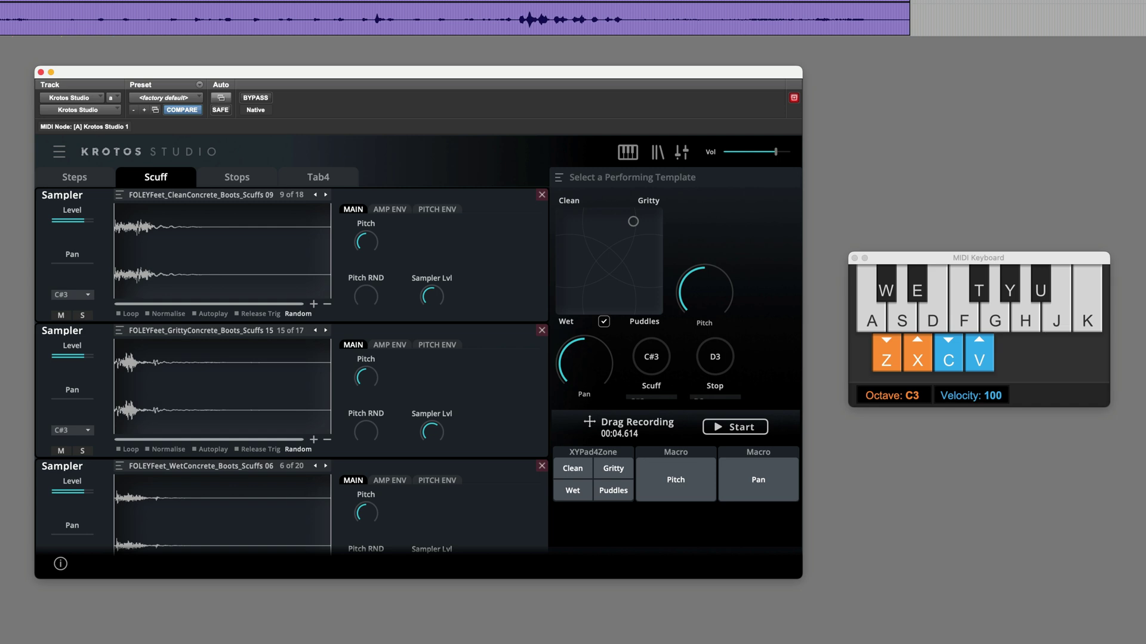
Reset to the factory default preset and add a Granular engine in Tab1, then switch to Finder
left_click(171, 101)
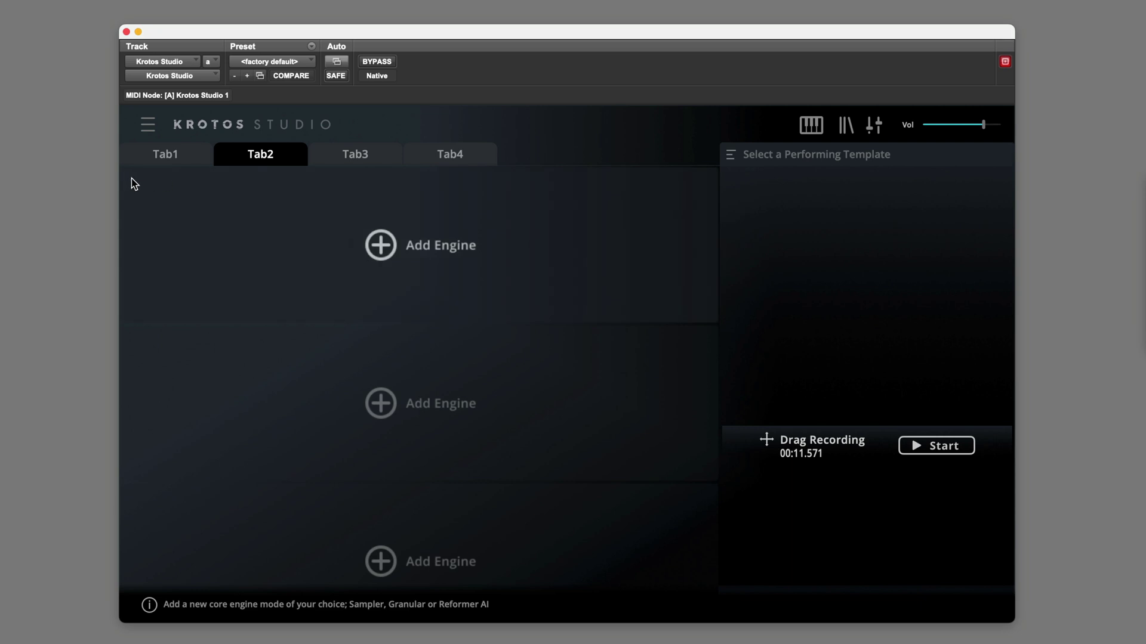
left_click(185, 158)
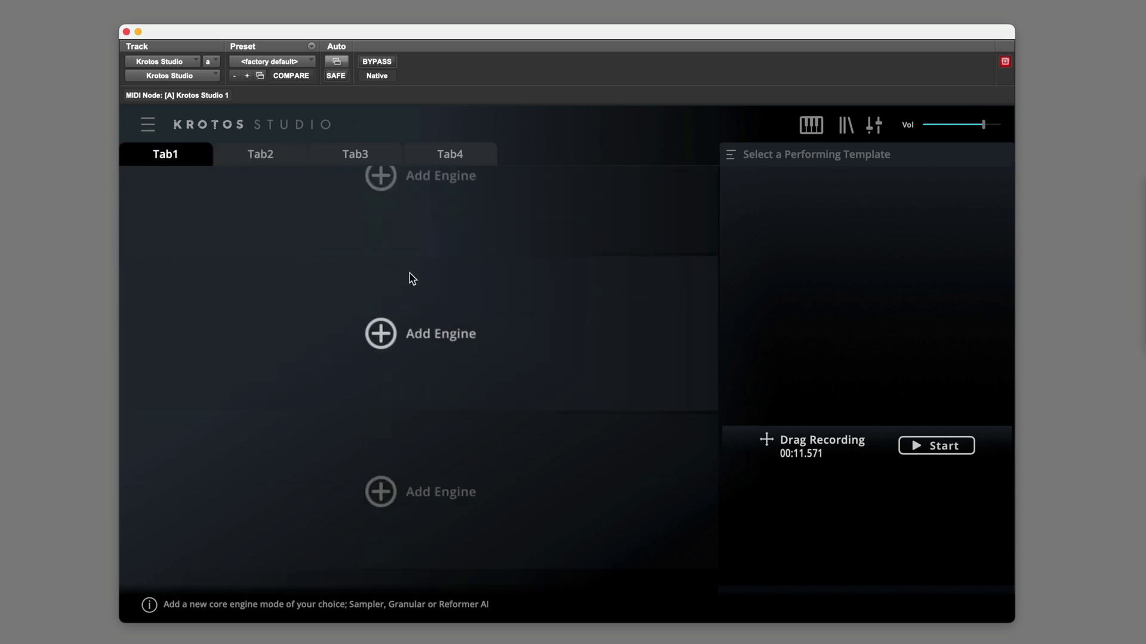
left_click(421, 248)
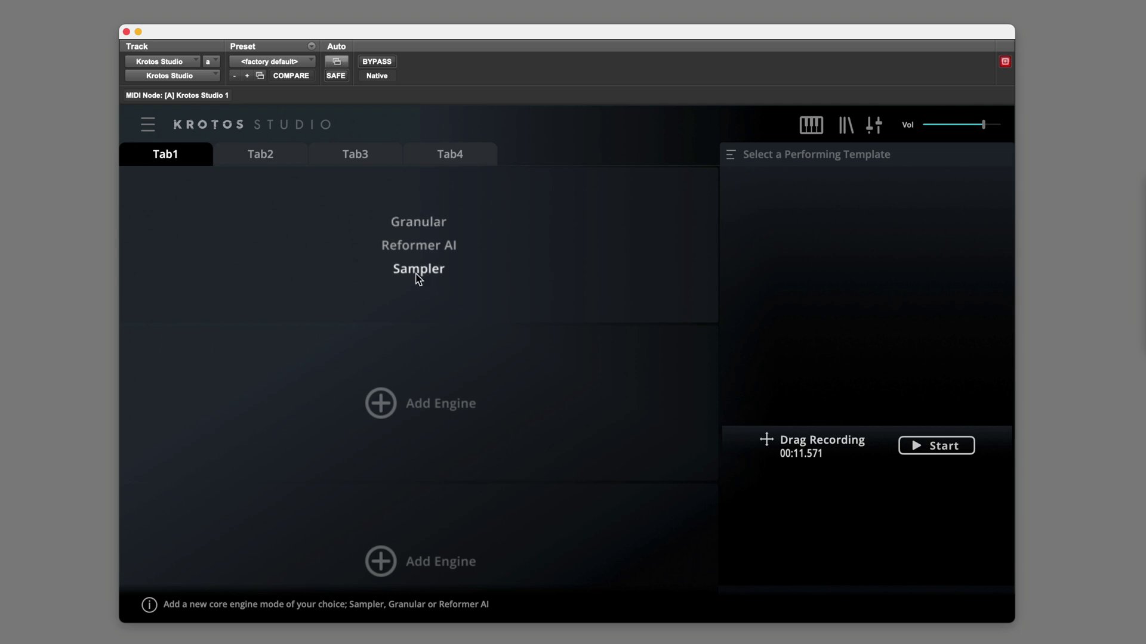
left_click(428, 224)
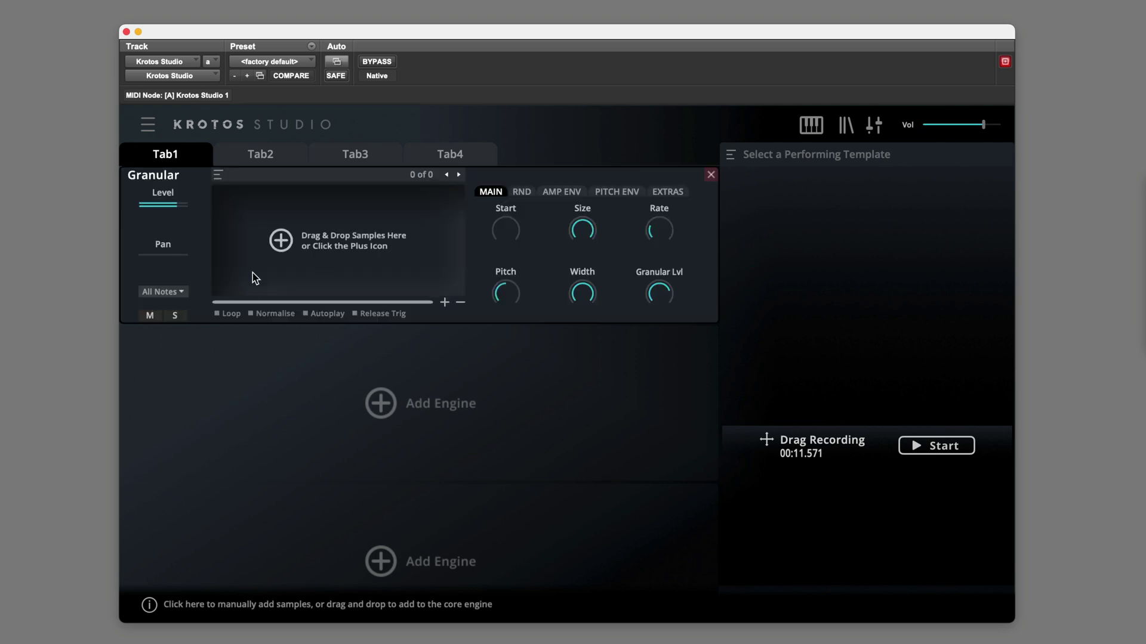
key("super+Tab")
key("super+Tab")
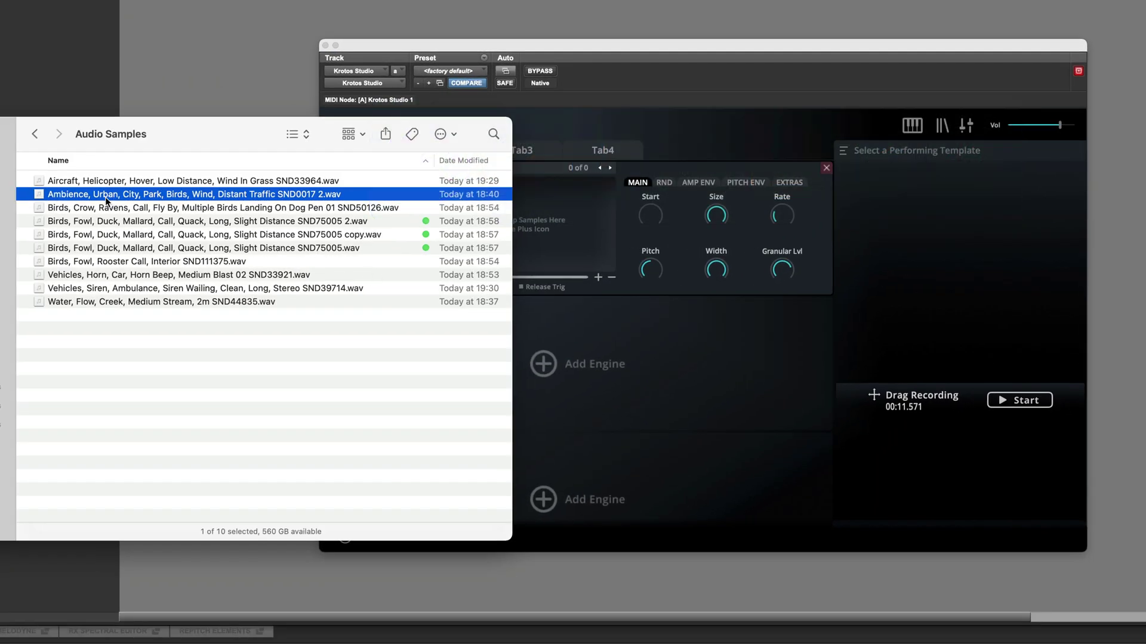
Load the Ambience Urban City Park .wav into the Granular engine and open the performing templates list
left_click_drag(85, 195, 596, 230)
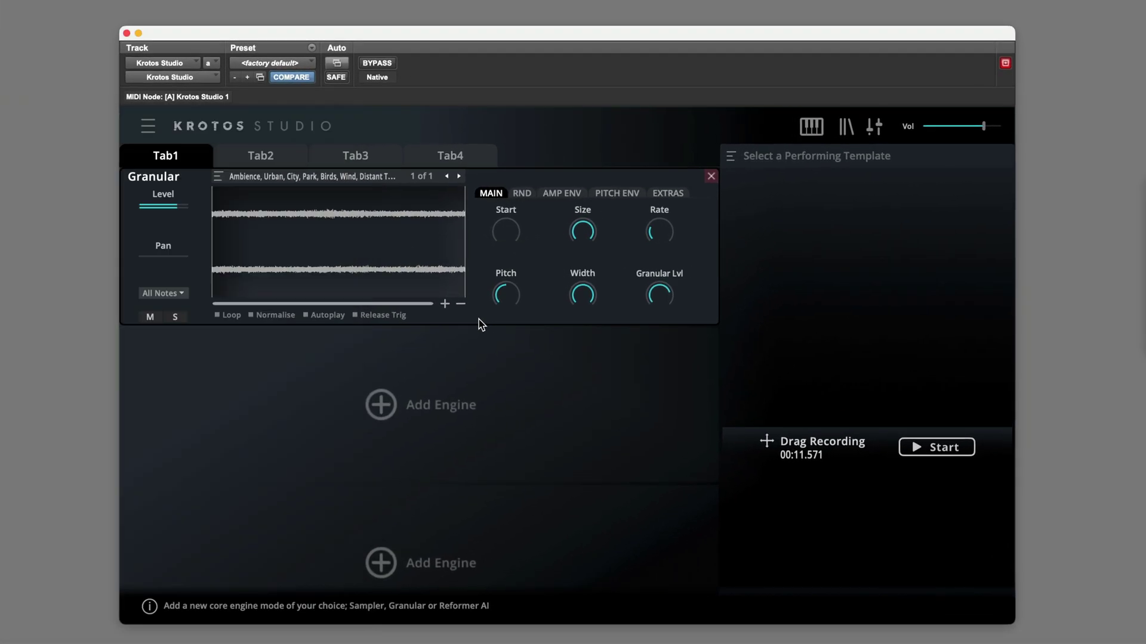
left_click(802, 158)
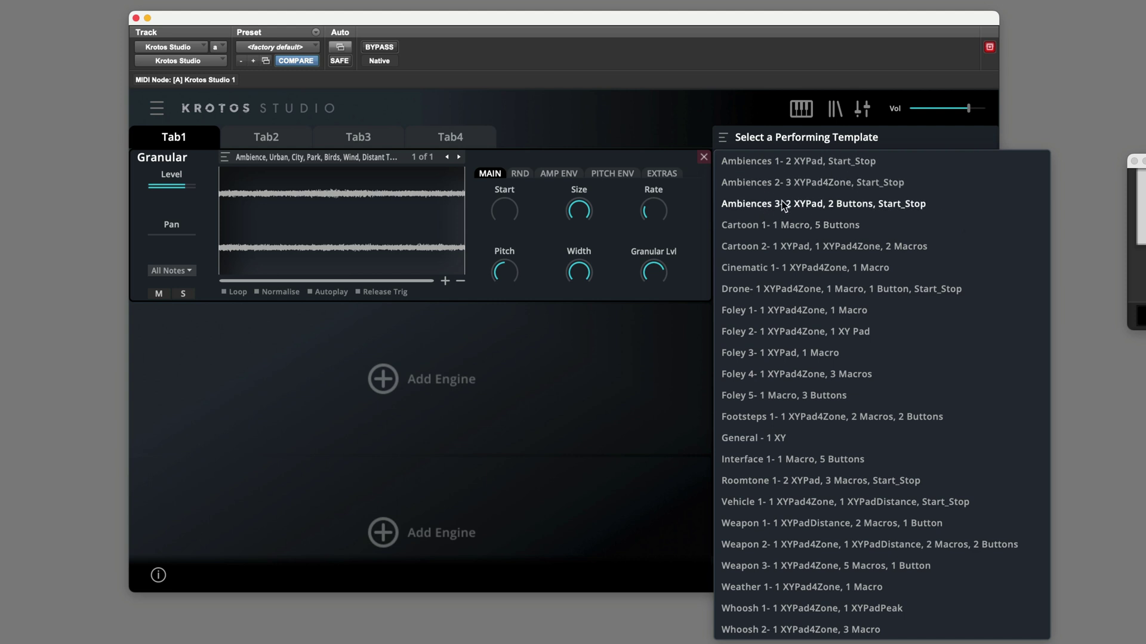
Switch to the Ambiences 3 template, enable autoplay, test-record, and move the first pad's puck top-left
left_click(865, 207)
left_click(877, 347)
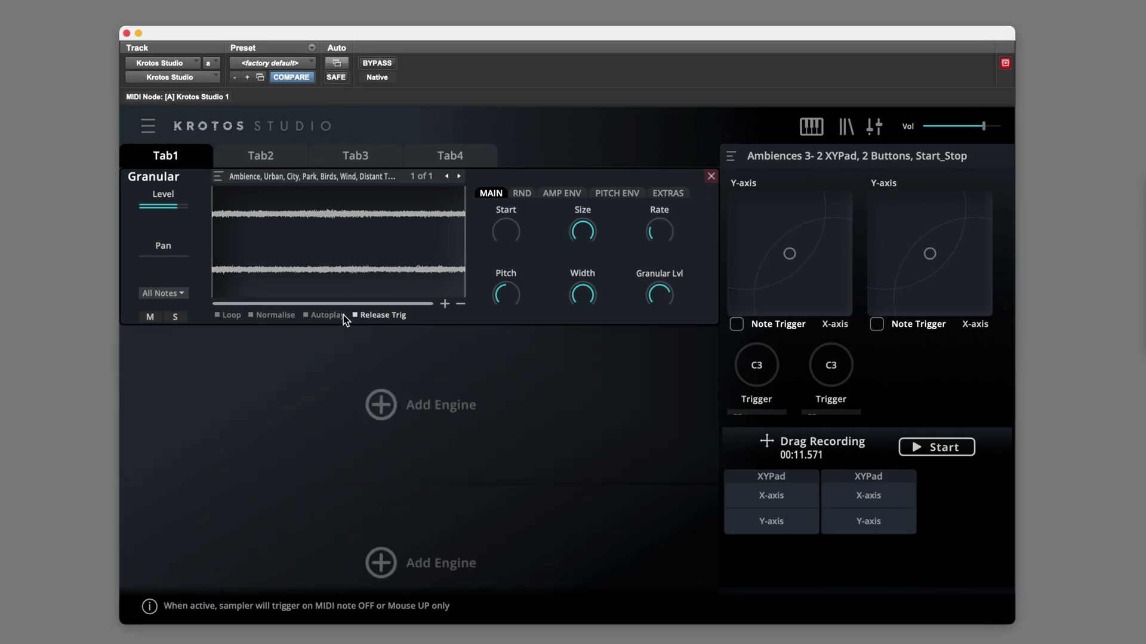
left_click(326, 315)
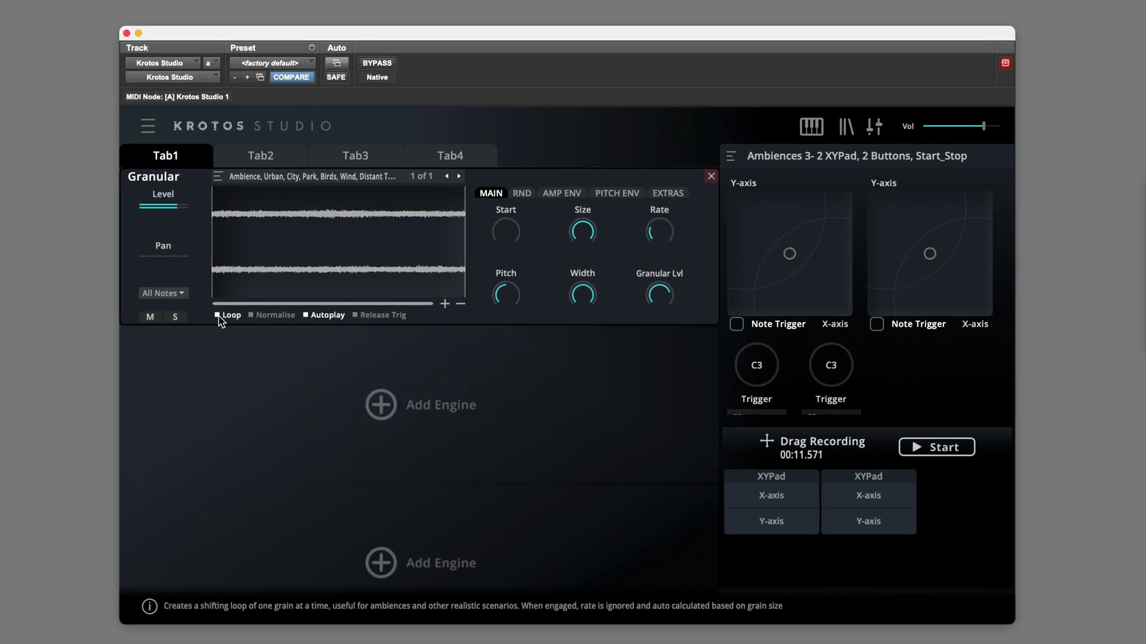
left_click(941, 449)
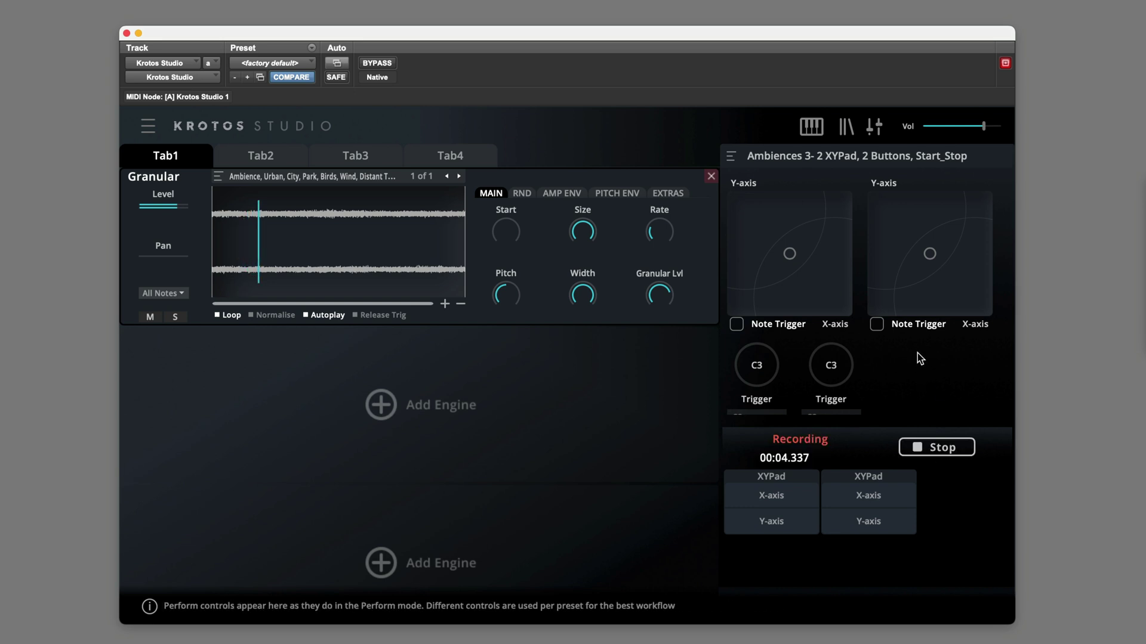
left_click(951, 451)
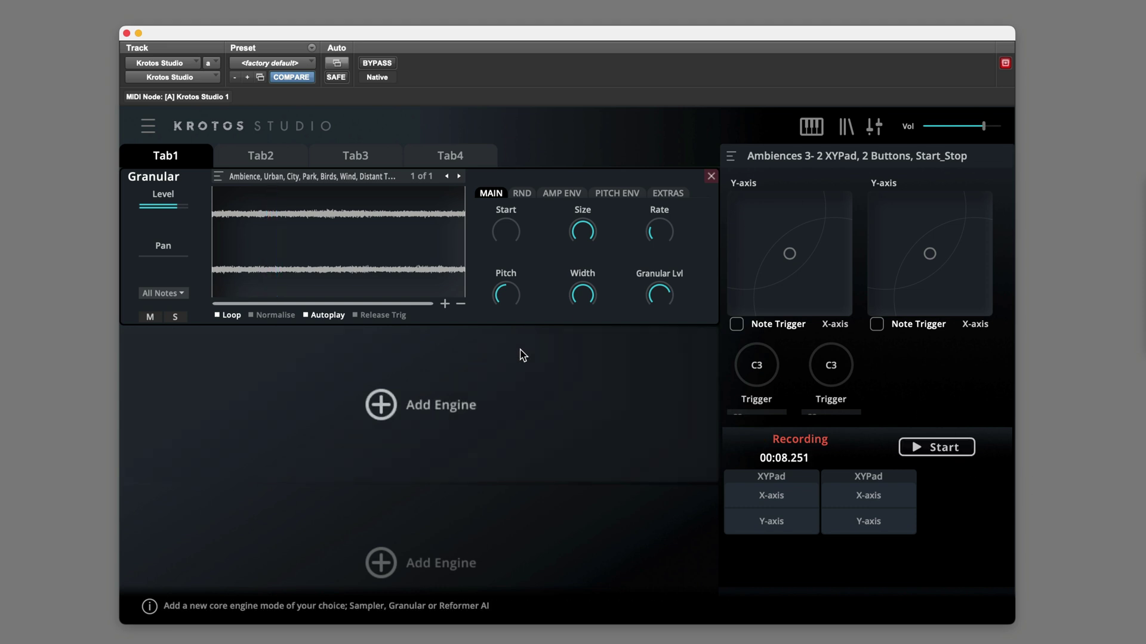
left_click_drag(789, 253, 732, 197)
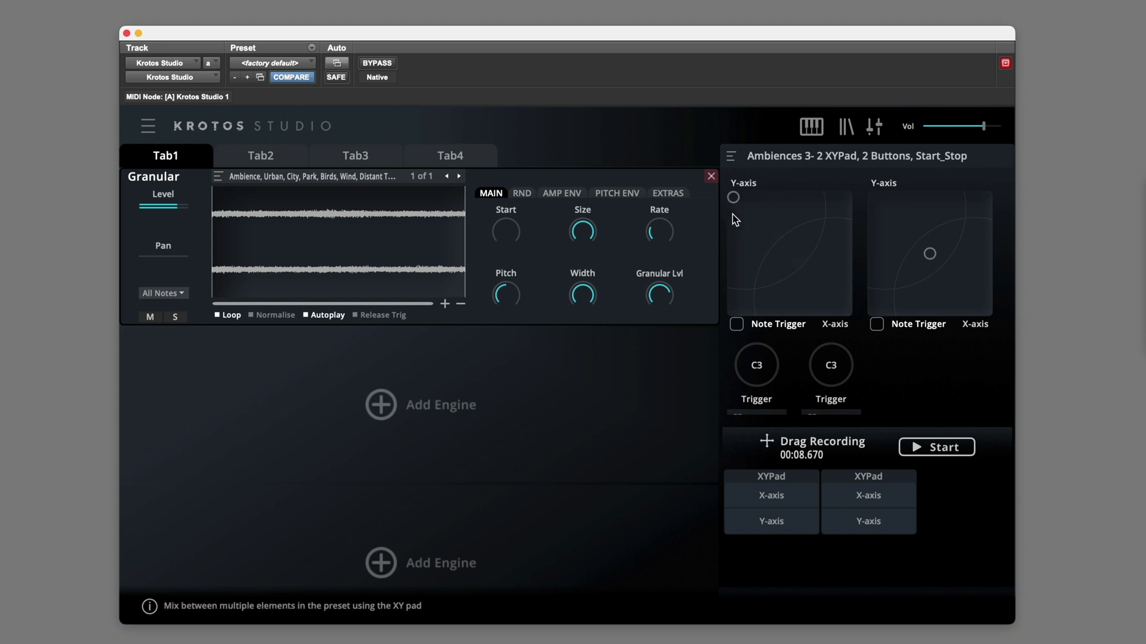
Map the Granular level to the first pad's Y-axis and name that axis Park
mouse_move(167, 197)
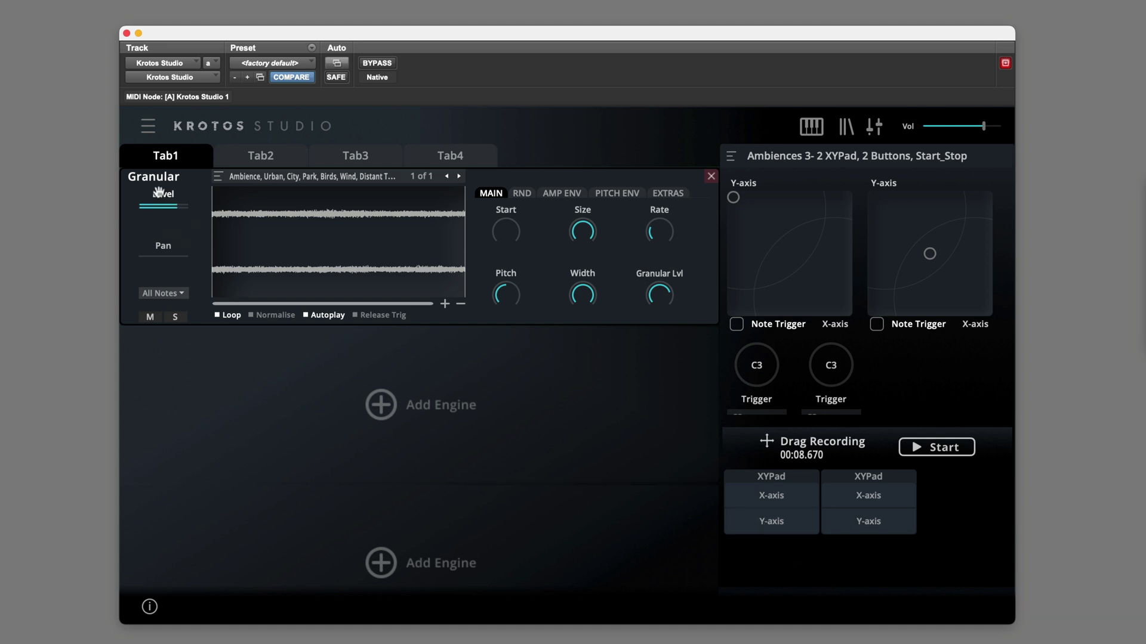
left_click_drag(167, 199, 790, 531)
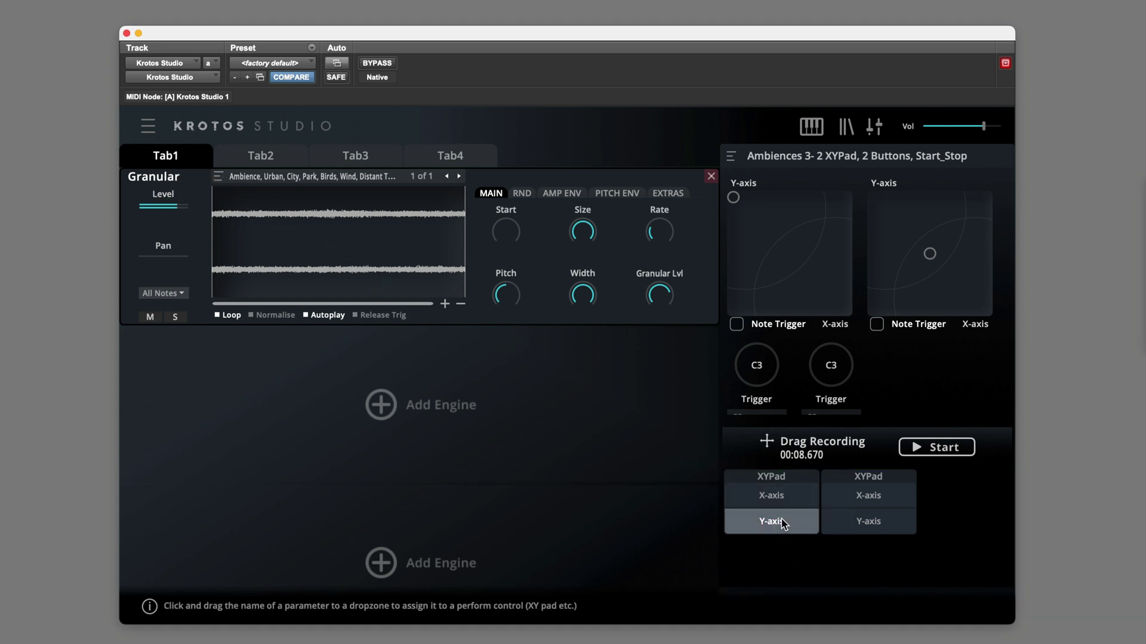
double_click(740, 183)
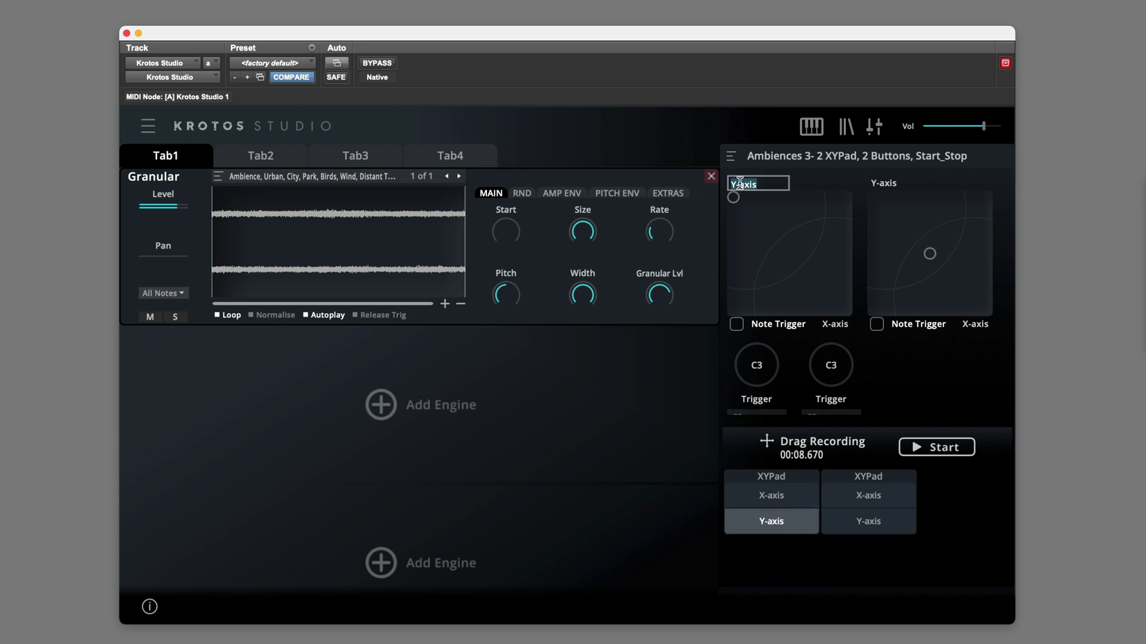
type("Park")
key("Return")
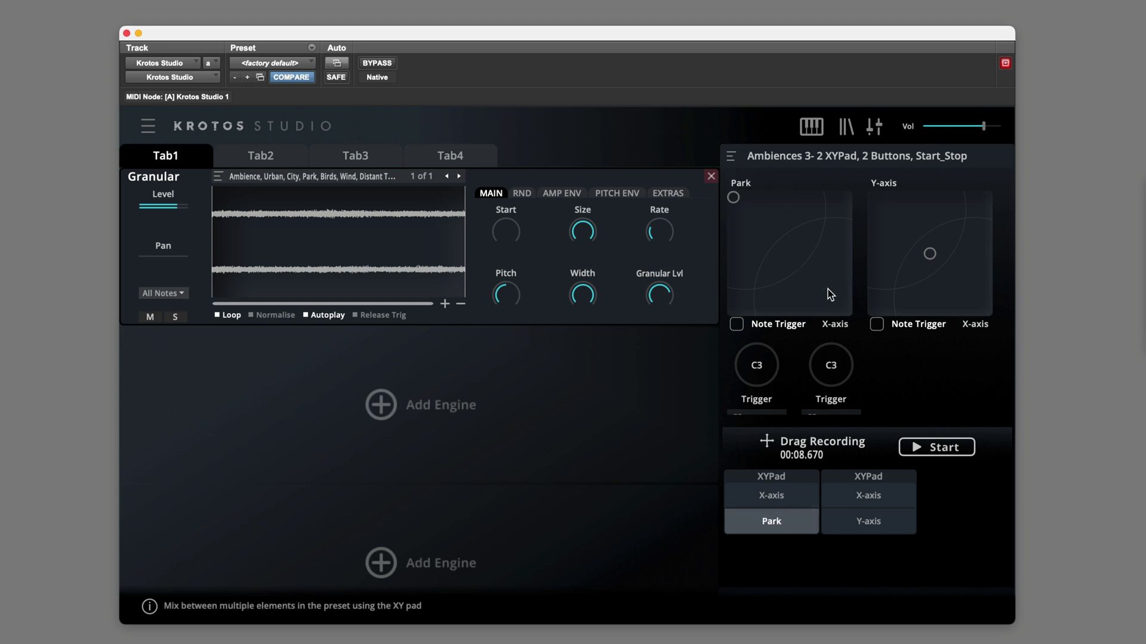
Set the Park level modulation depth to about 0.59 and record a 13.195-second Park movement
left_click(789, 528)
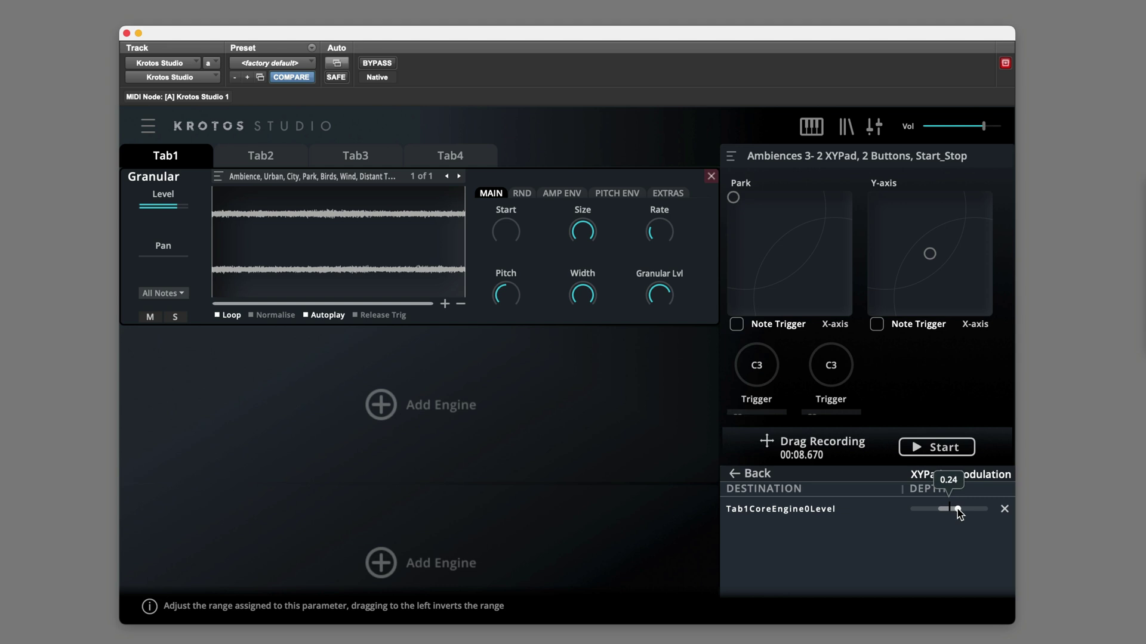
left_click_drag(955, 510, 956, 510)
mouse_move(955, 511)
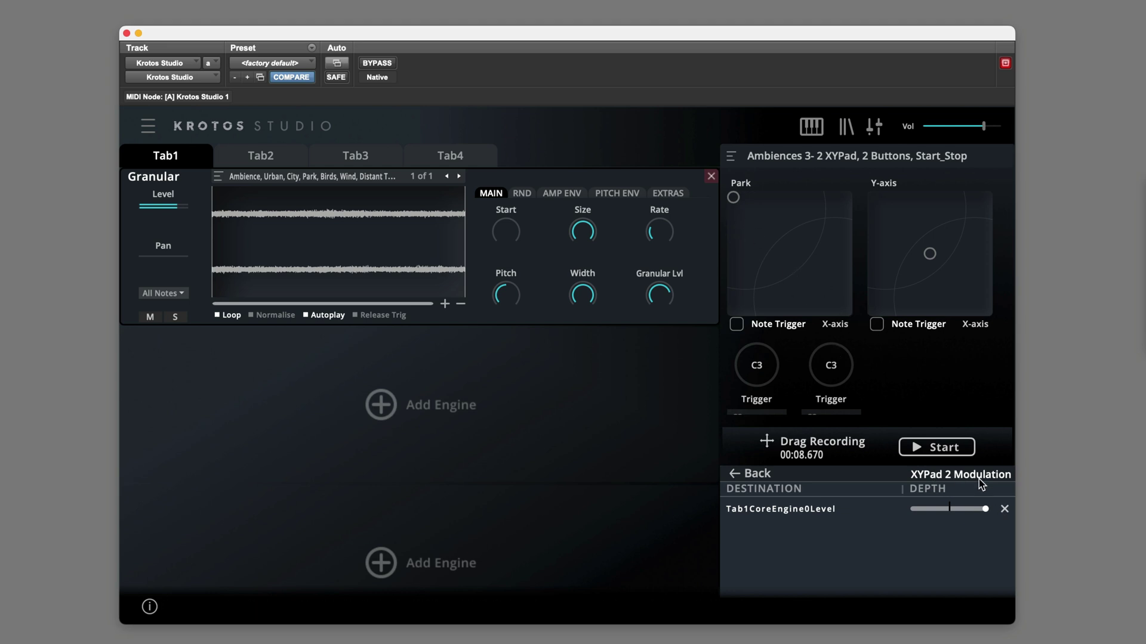
left_click(936, 448)
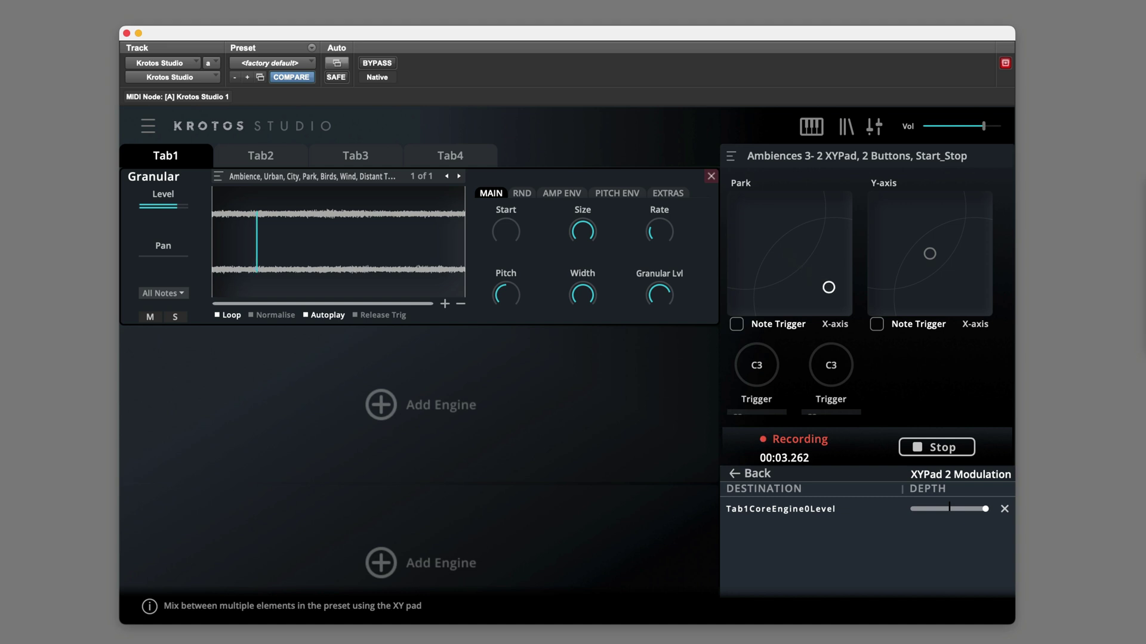
mouse_move(985, 510)
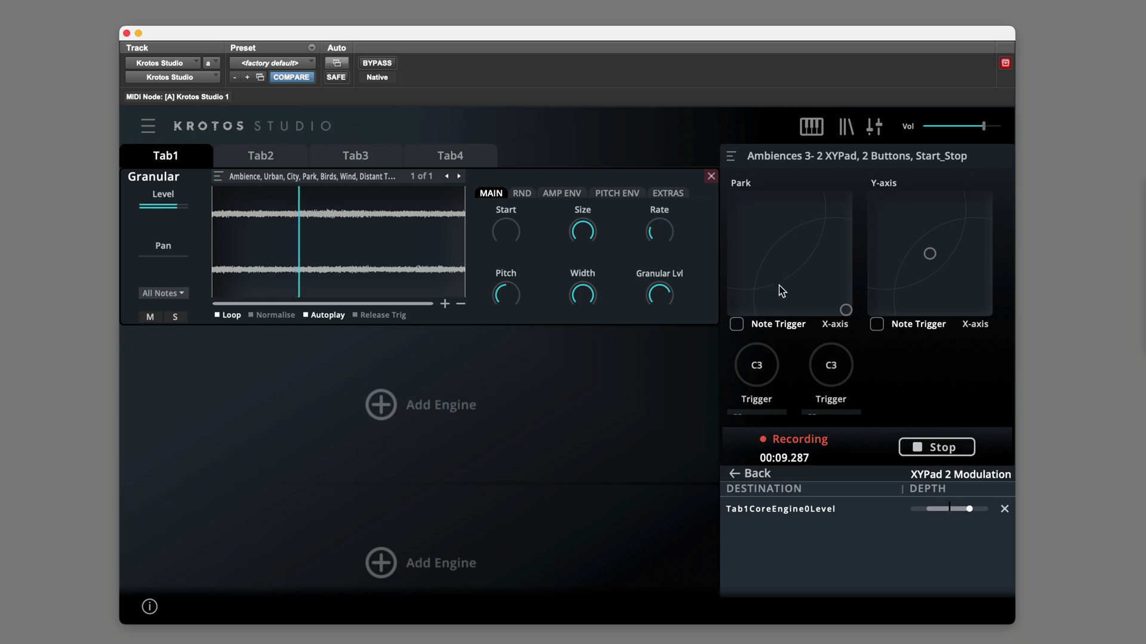
left_click(754, 237)
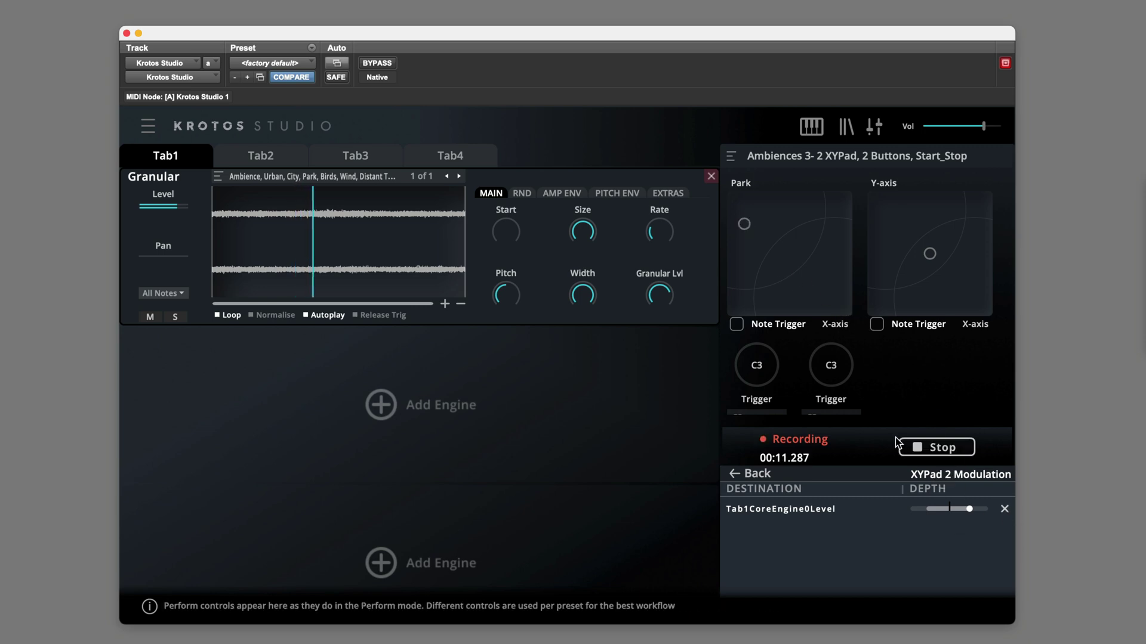
left_click(937, 447)
Add a second Granular engine loaded with the Water Flow Creek stream sample
left_click(384, 411)
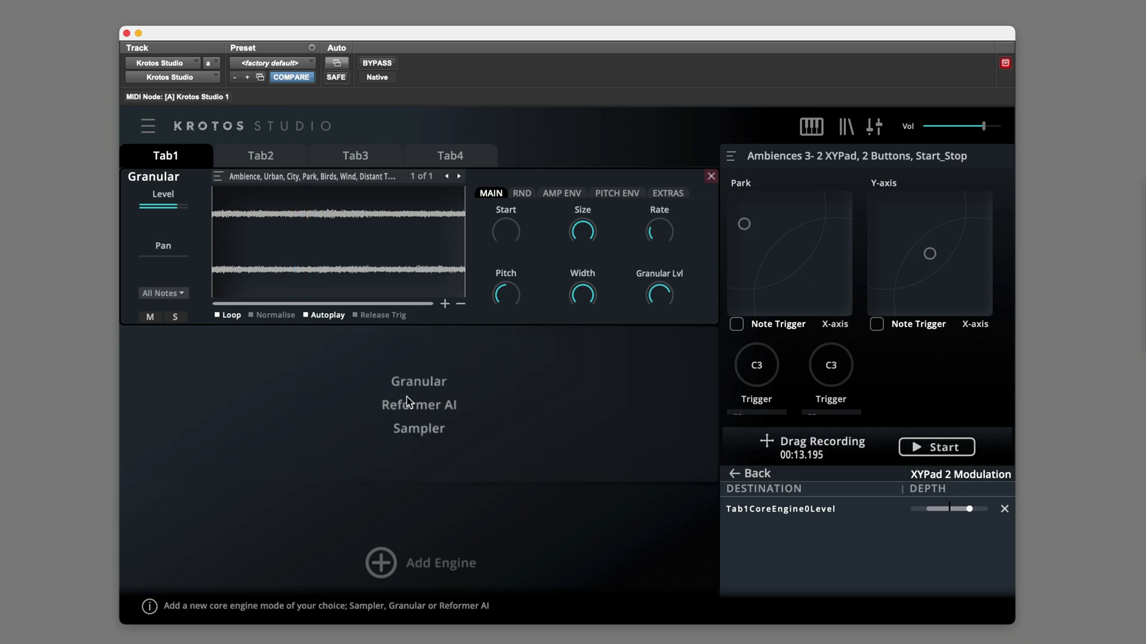
left_click(410, 384)
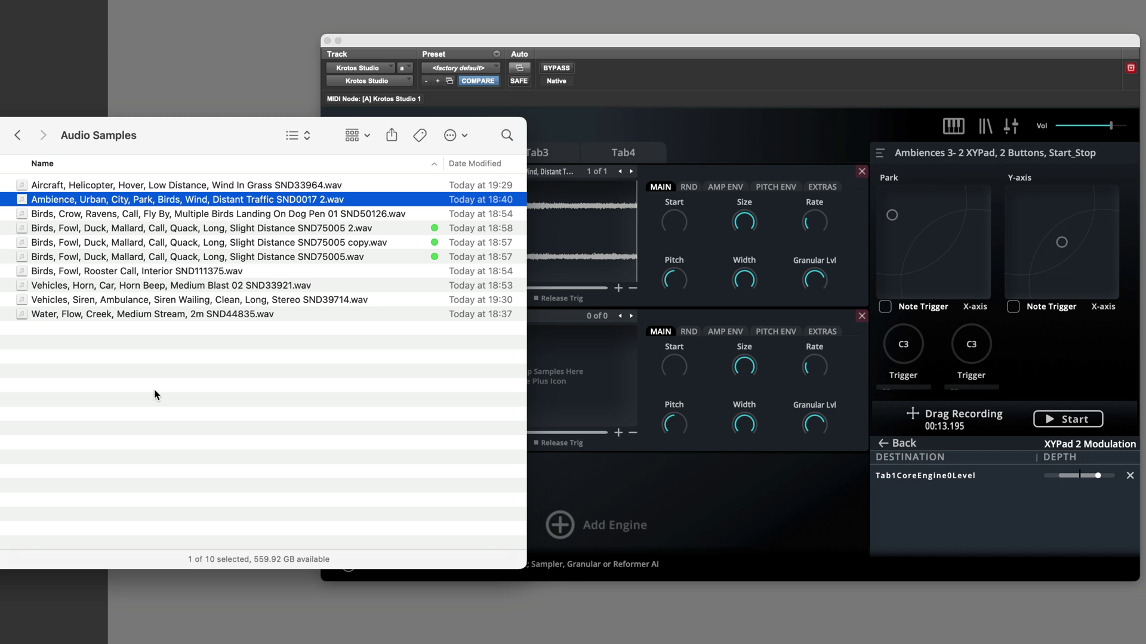
scroll(86, 334, "right", 2)
left_click(65, 321)
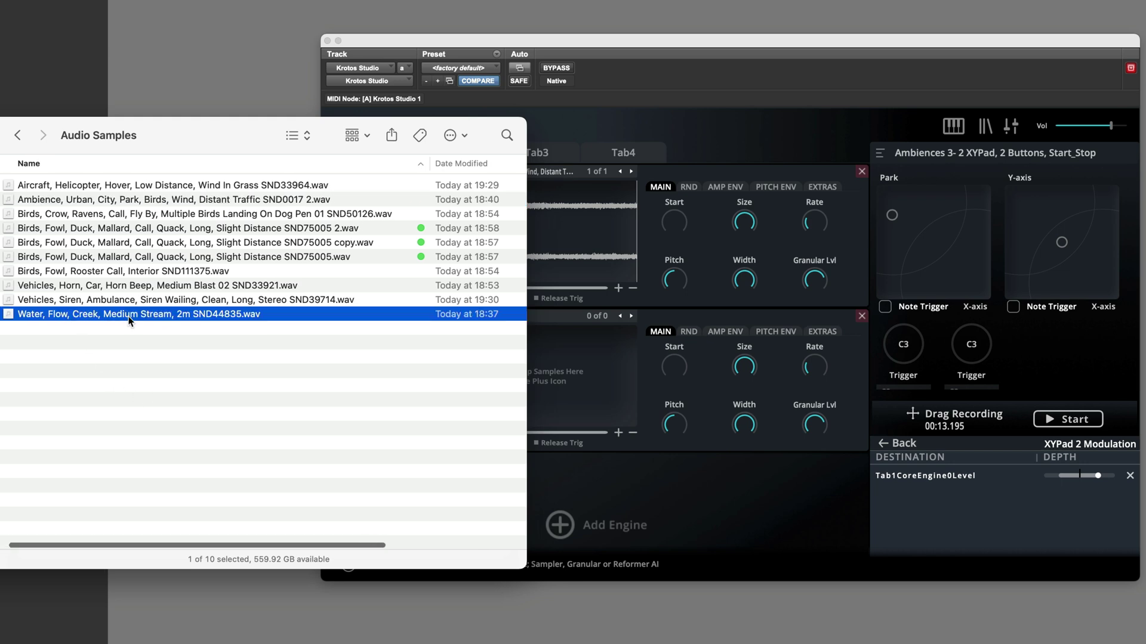
left_click_drag(95, 319, 575, 377)
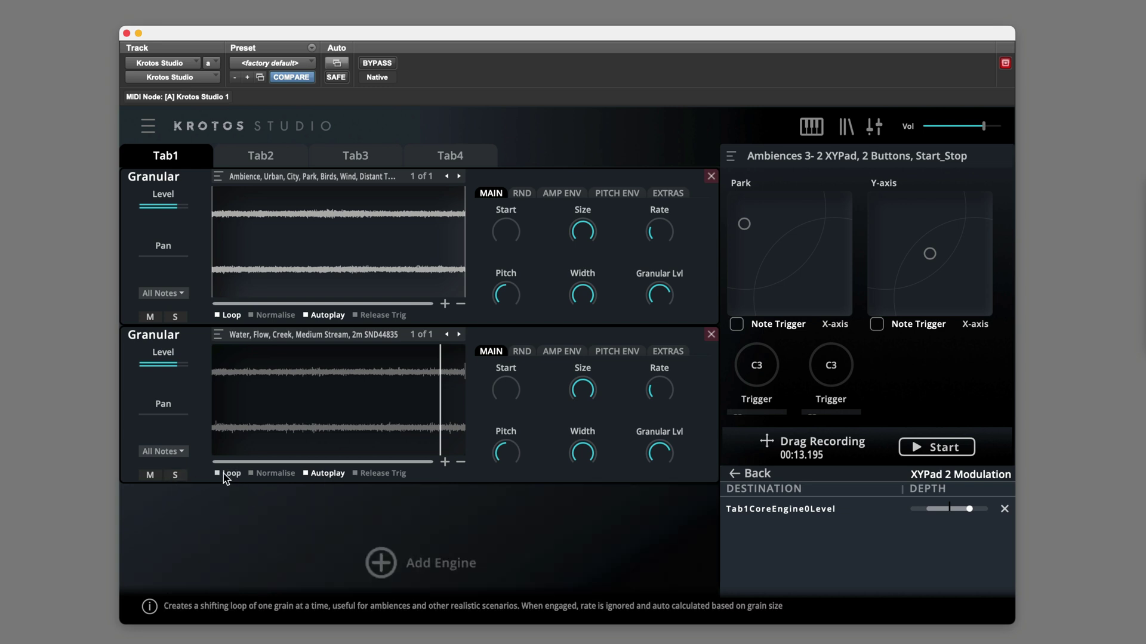
Map the stream engine's level to the first pad's X-axis, named Stream, at 0.53 depth
left_click(750, 474)
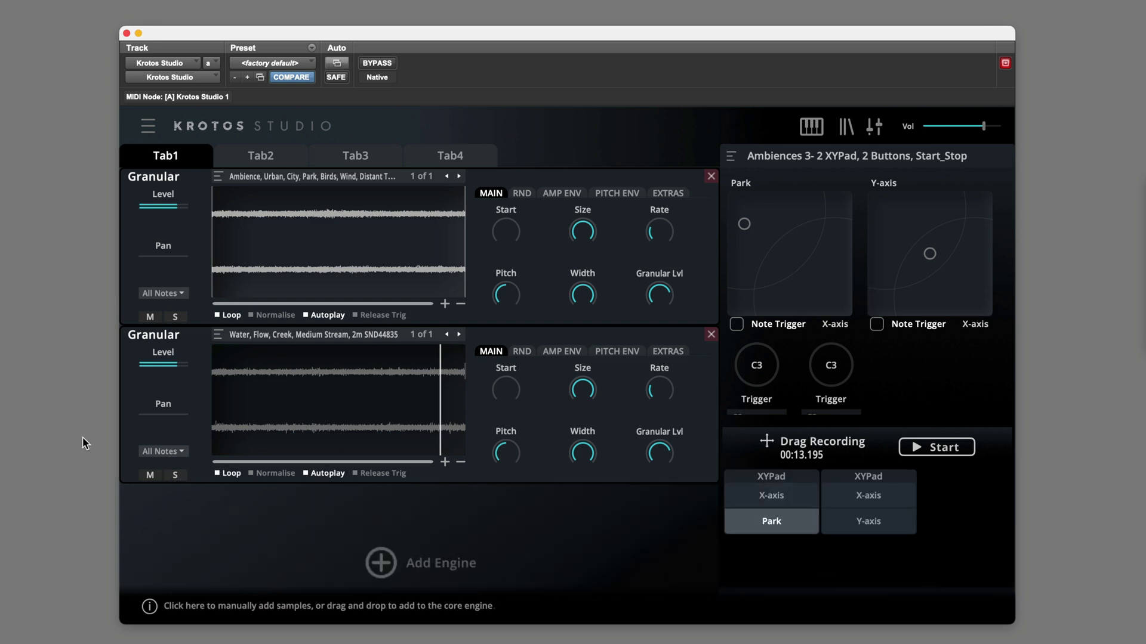
left_click_drag(160, 353, 766, 500)
double_click(835, 324)
type("Strea")
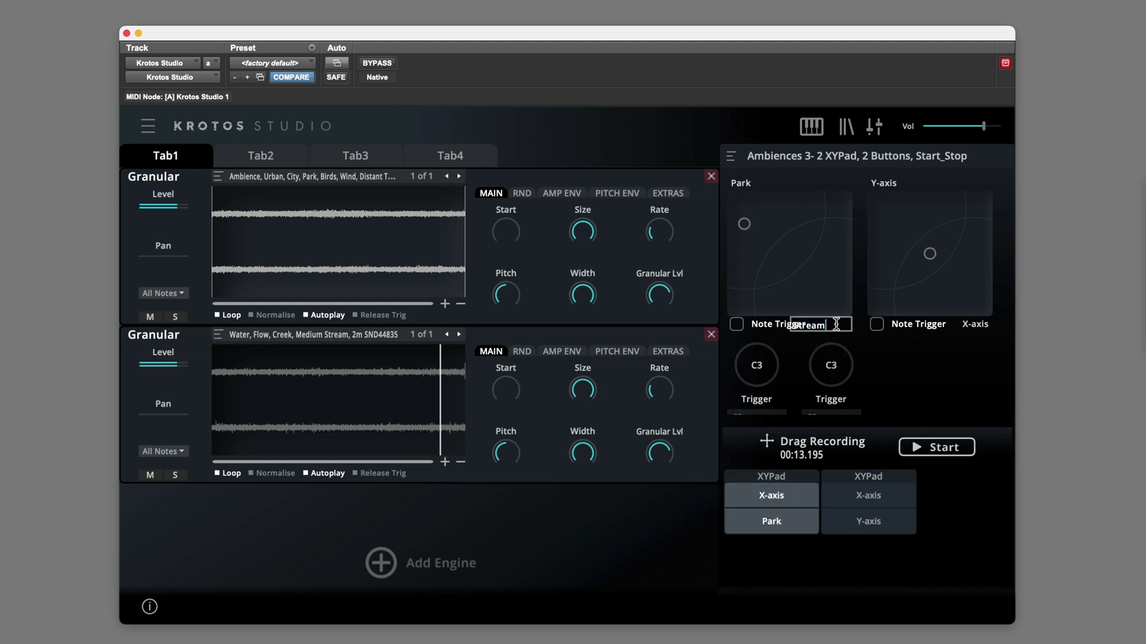
type("m")
key("Return")
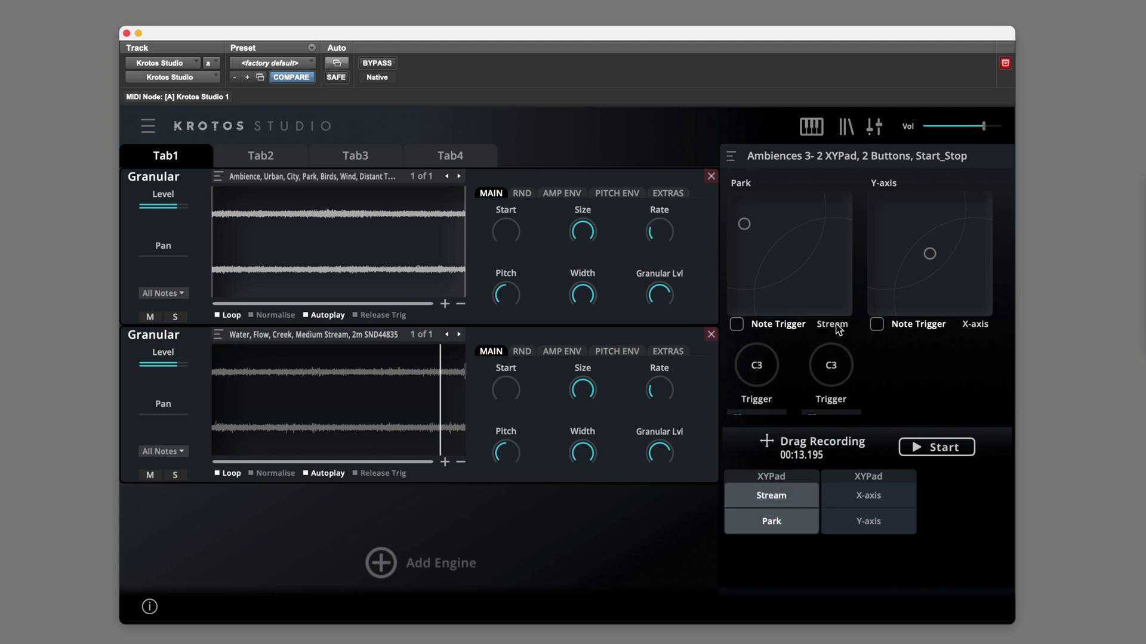
left_click(785, 503)
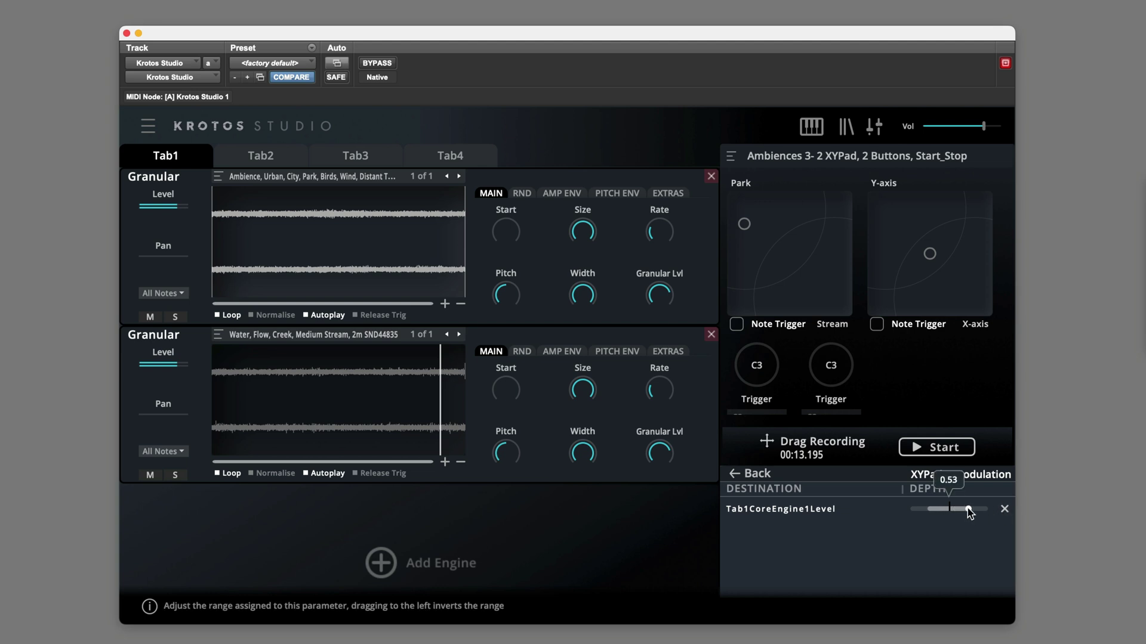
left_click(740, 474)
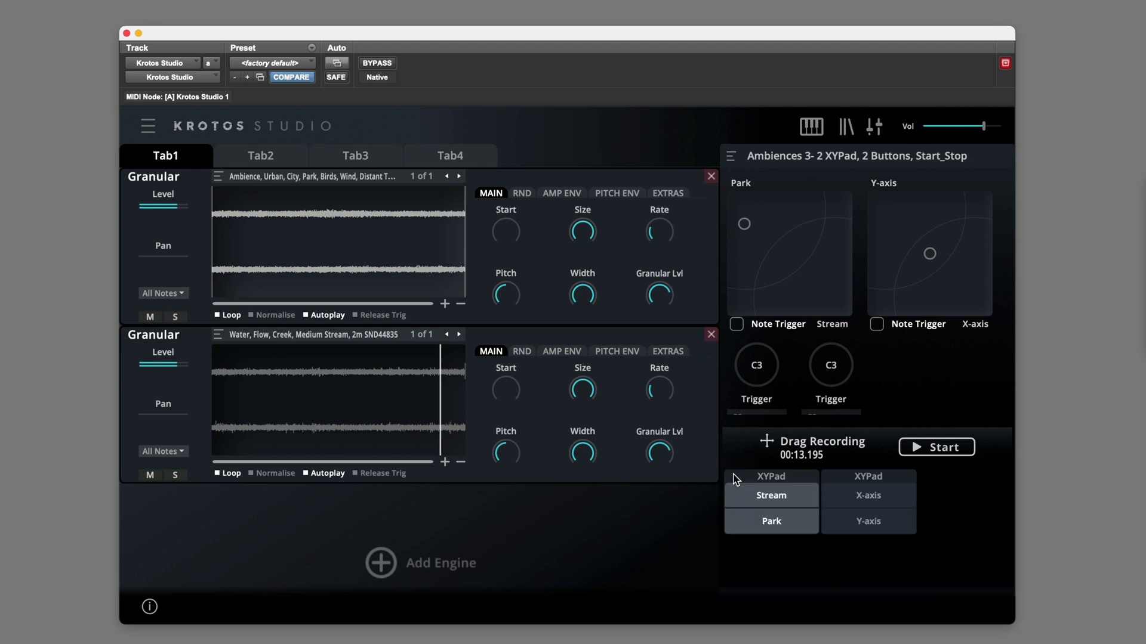
Record an 11.586-second sweep of the Park/Stream puck down toward the pad centre
left_click(946, 452)
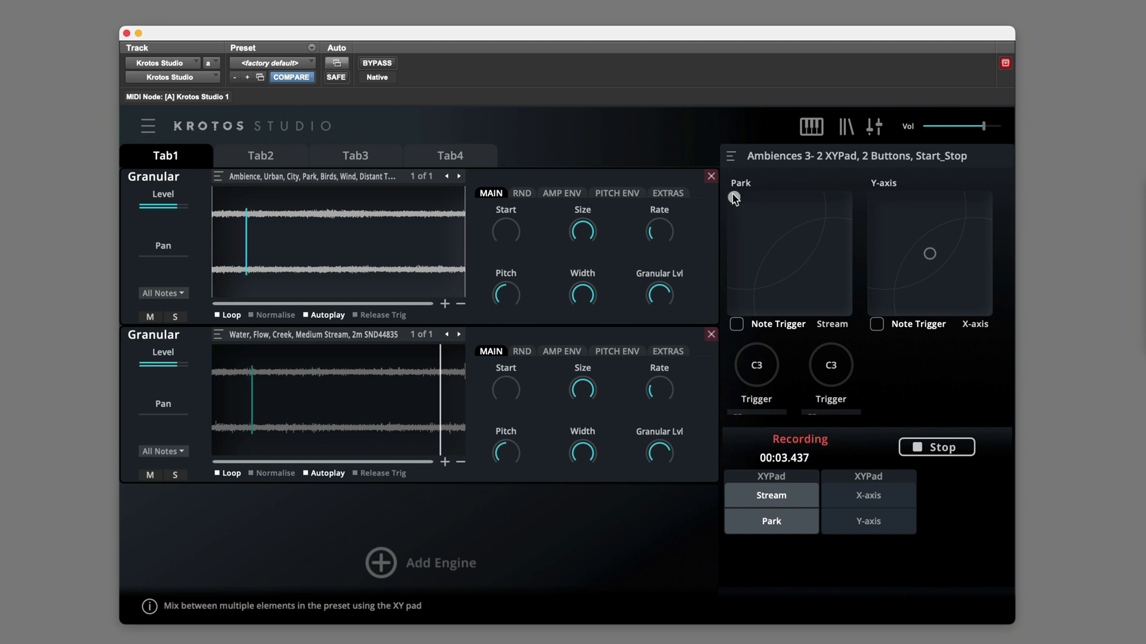
left_click_drag(747, 214, 819, 279)
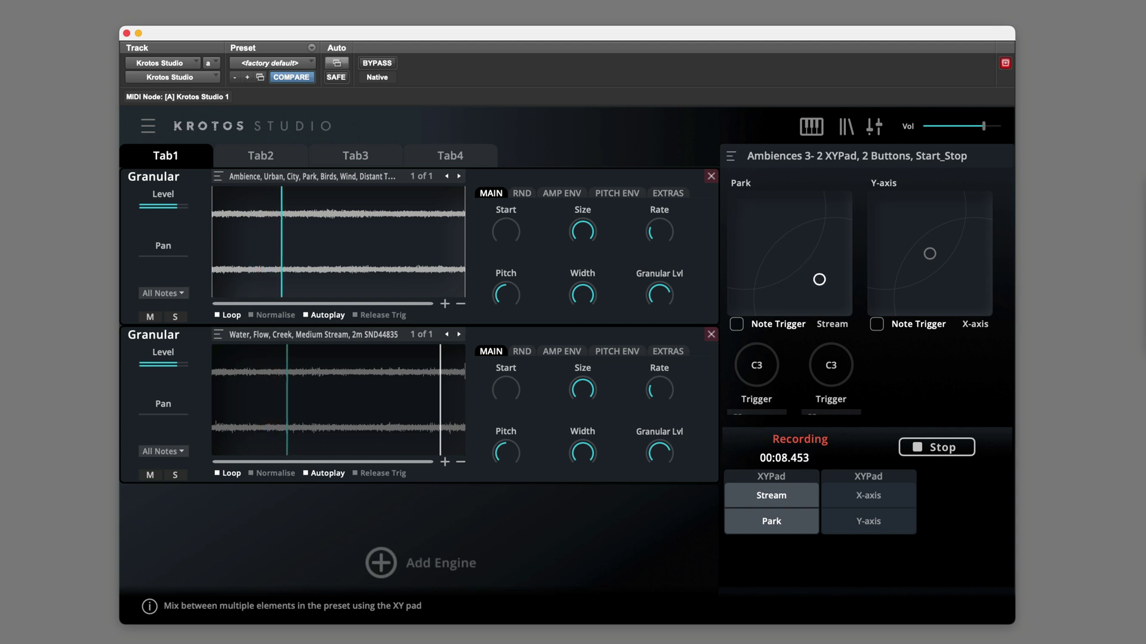
left_click(941, 449)
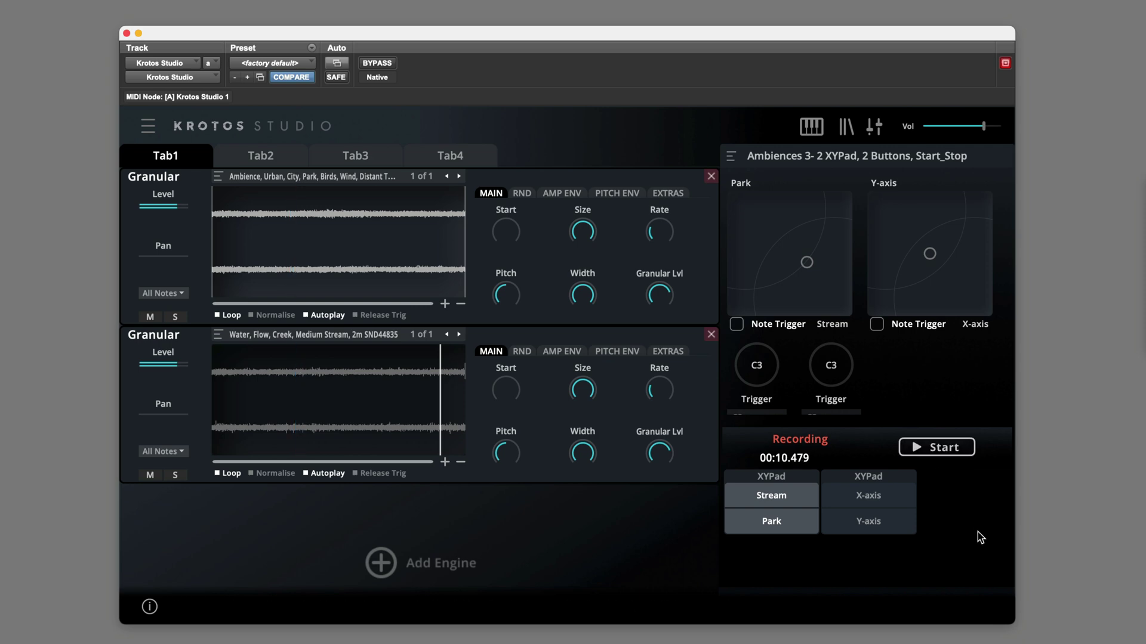
Add a granular engine with the ambulance siren sample and map its Level to pad two's Y-axis
scroll(528, 543, "down", 3)
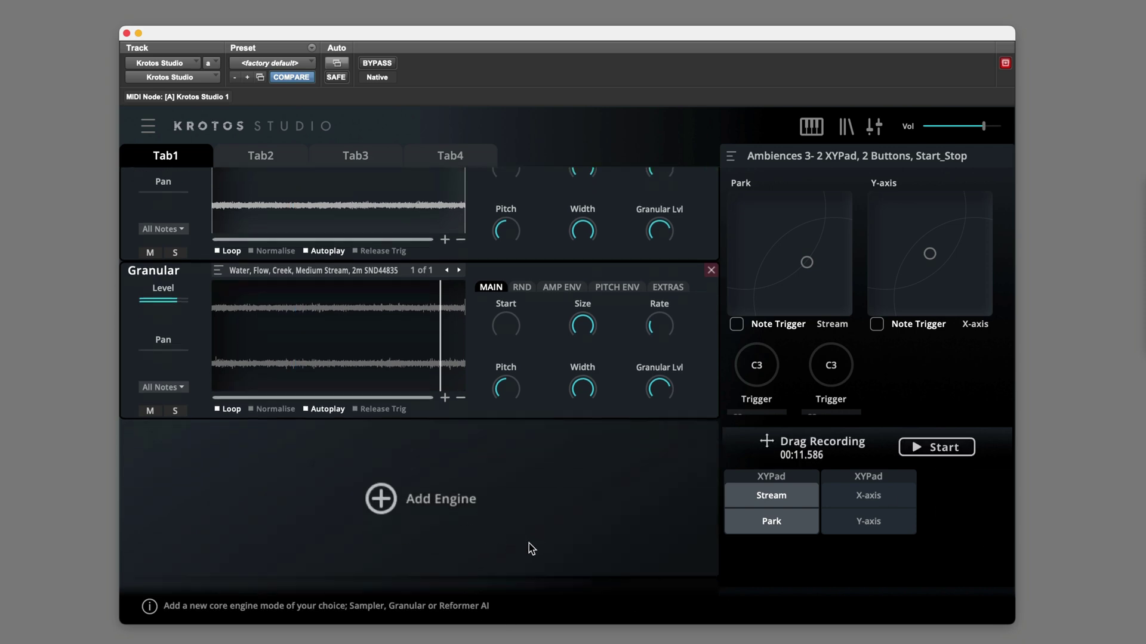
left_click(418, 406)
left_click(424, 382)
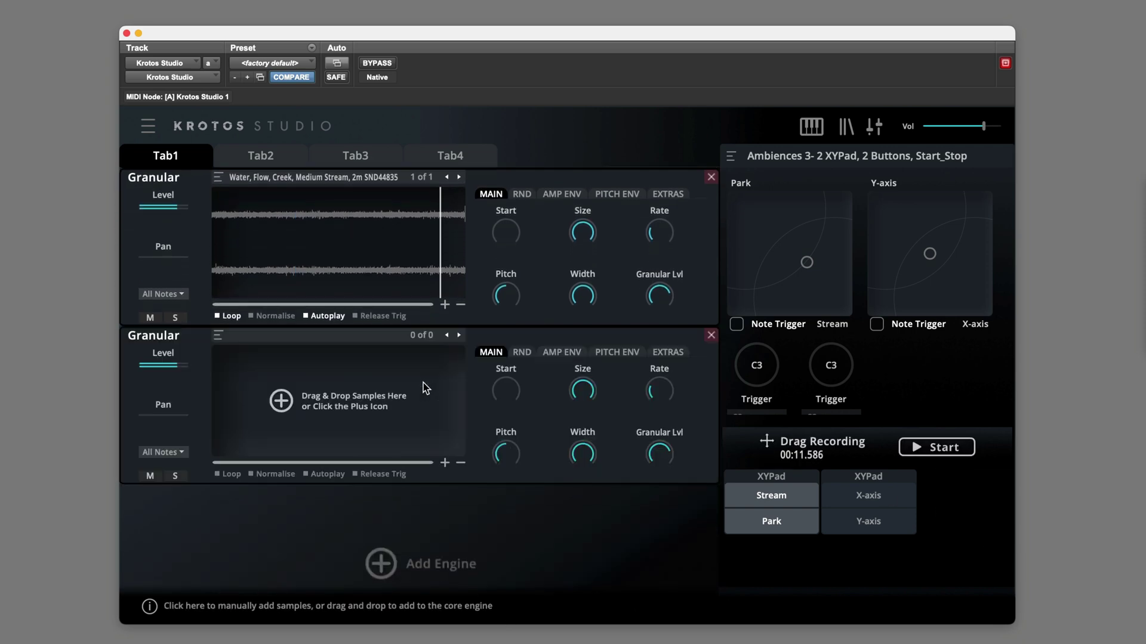
key("super+Tab")
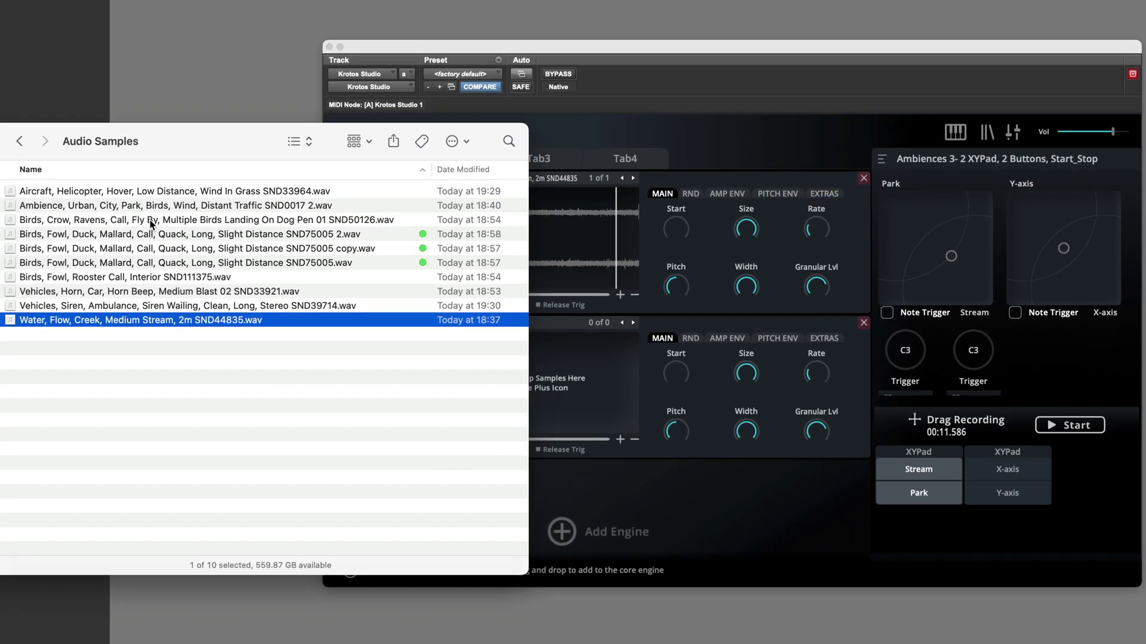
scroll(107, 322, "left", 1)
left_click(117, 306)
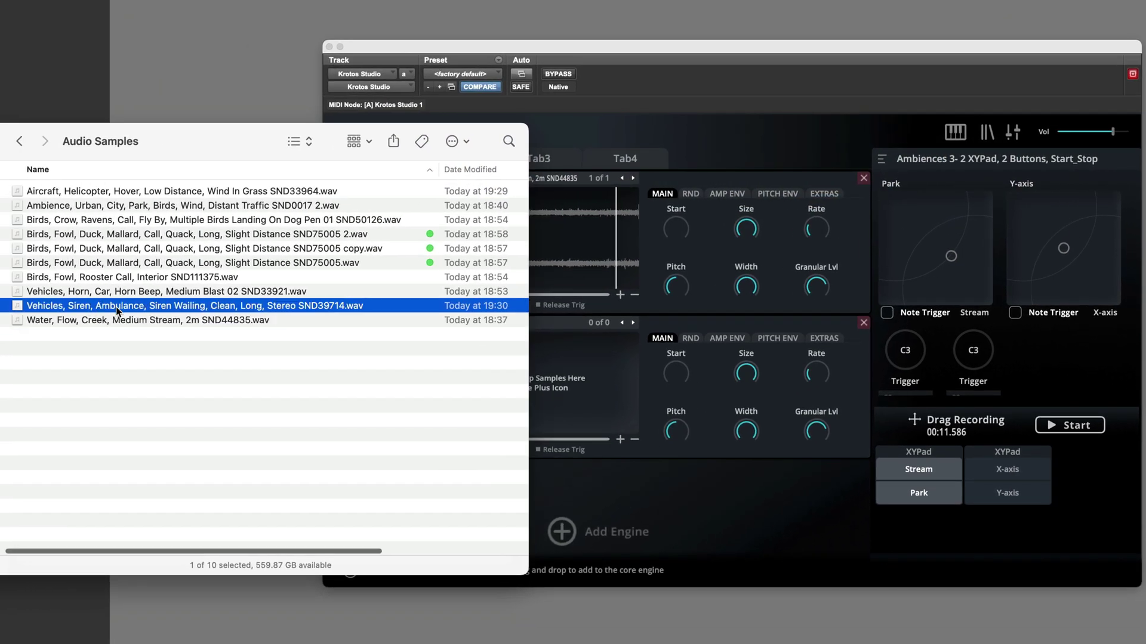
left_click_drag(93, 307, 585, 374)
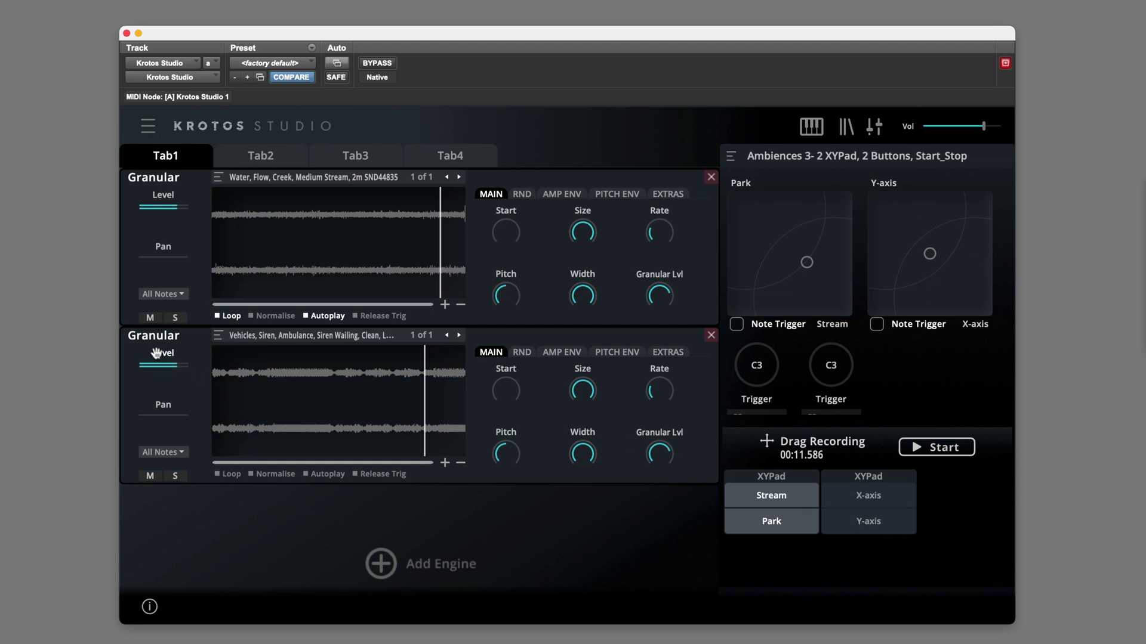
left_click_drag(164, 354, 877, 529)
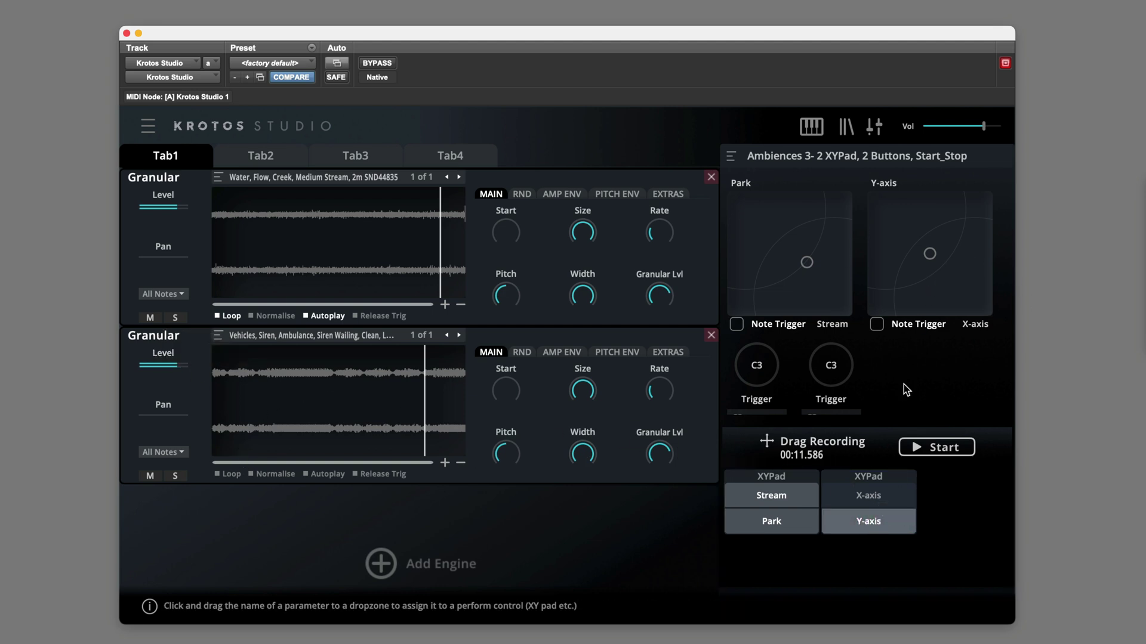
left_click(885, 522)
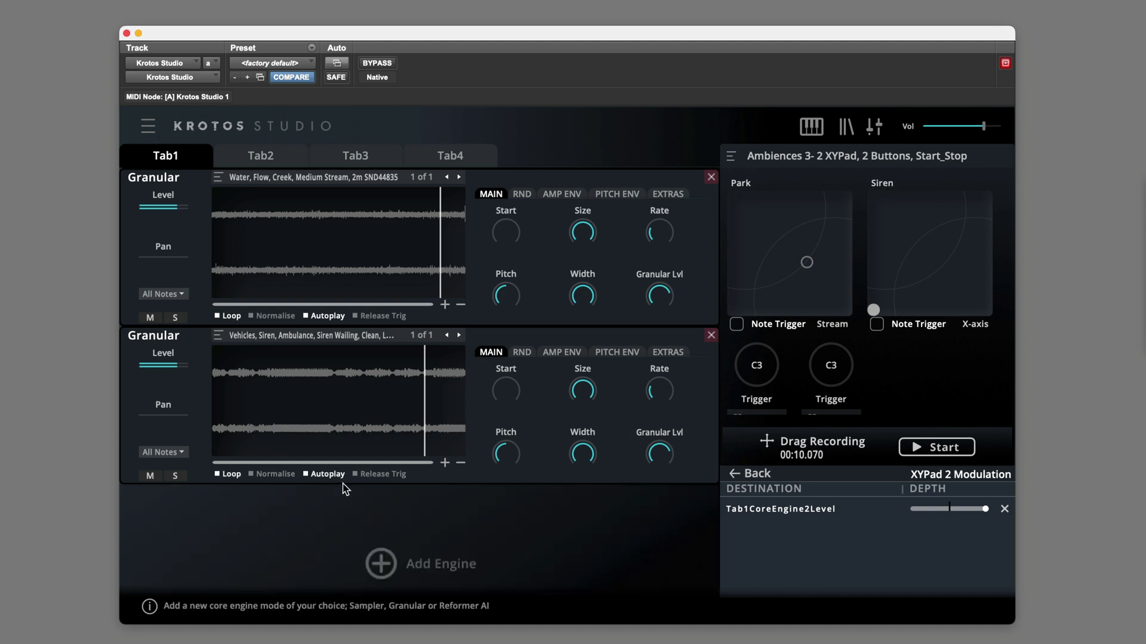
Record a 9.877-second take while raising the Siren puck and moving the Park puck up-left
left_click(944, 450)
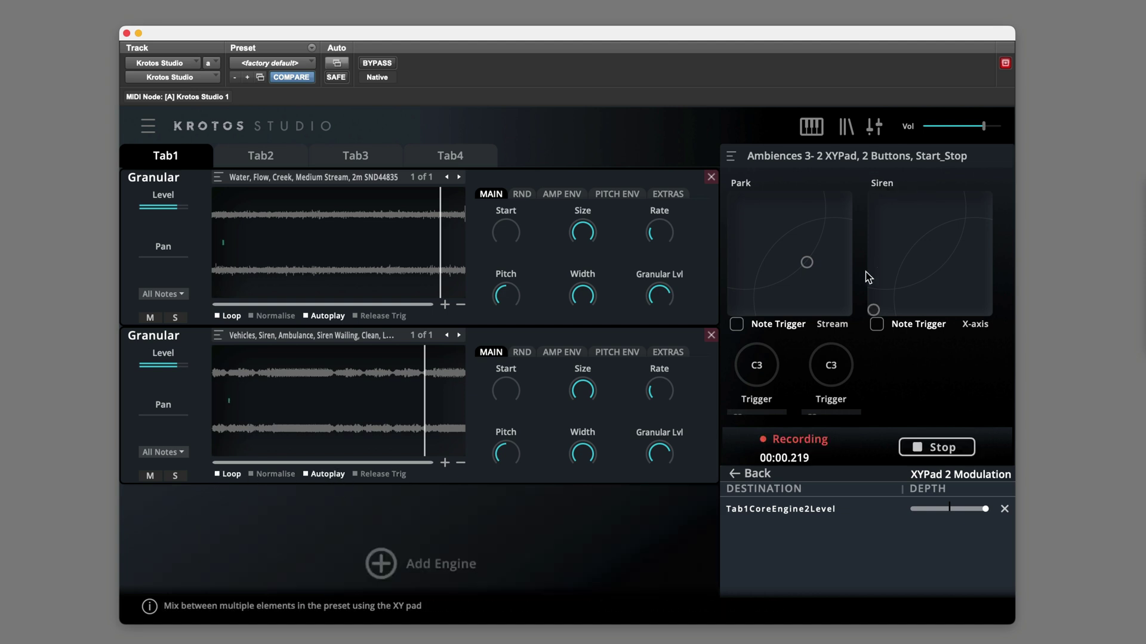
left_click_drag(869, 303, 873, 281)
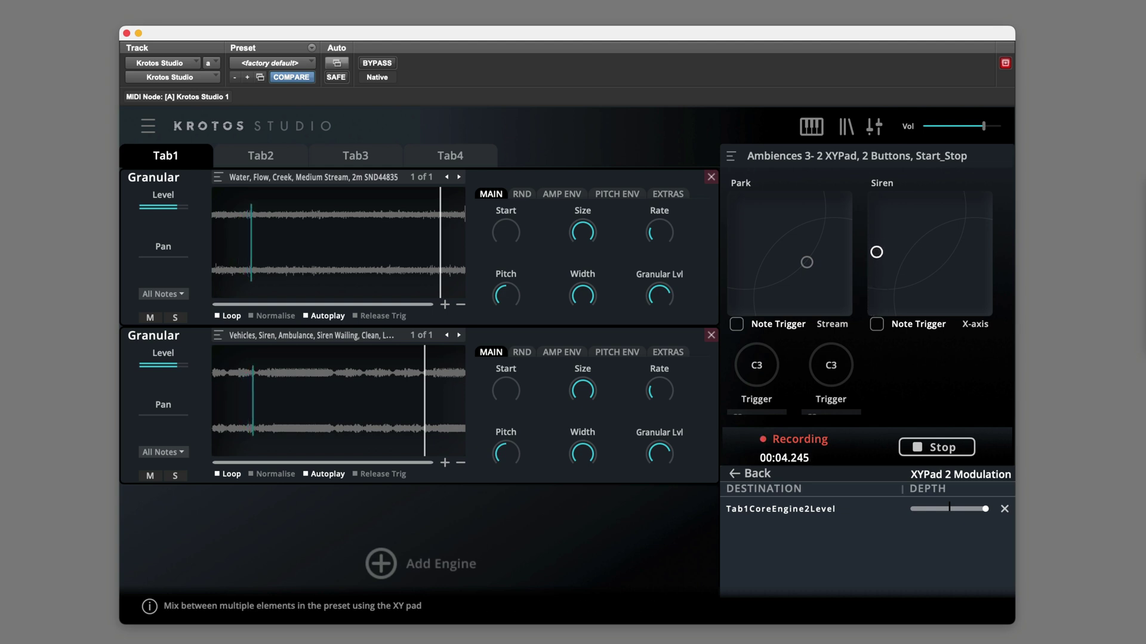
left_click_drag(876, 252, 873, 310)
left_click_drag(806, 262, 762, 226)
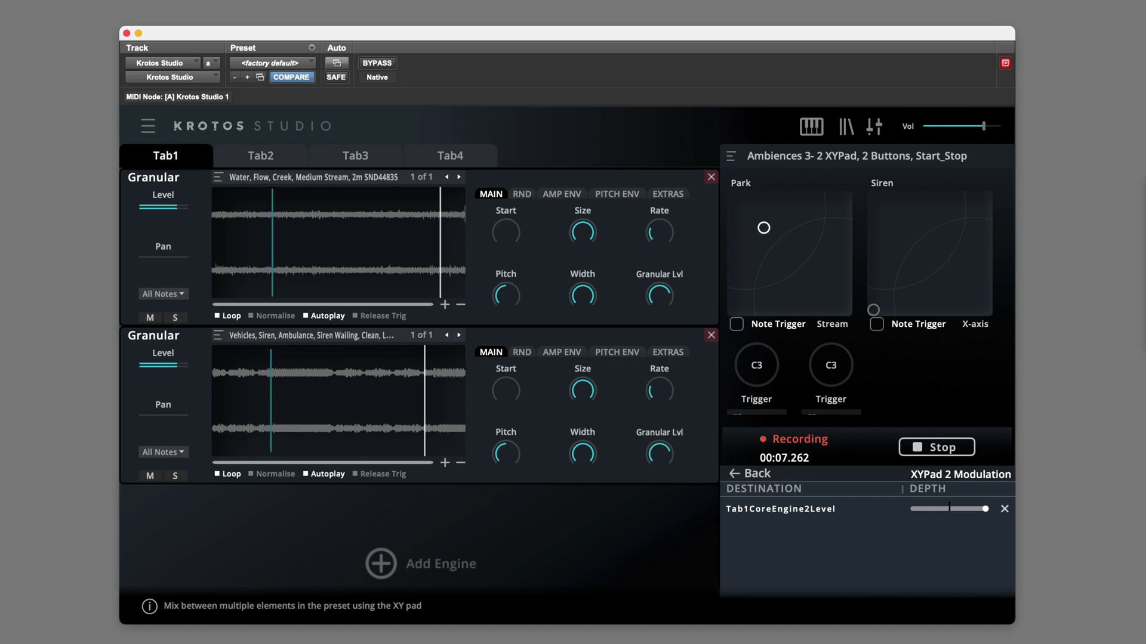
left_click(942, 449)
Load the Aircraft Helicopter sample into the third granular engine
left_click(418, 541)
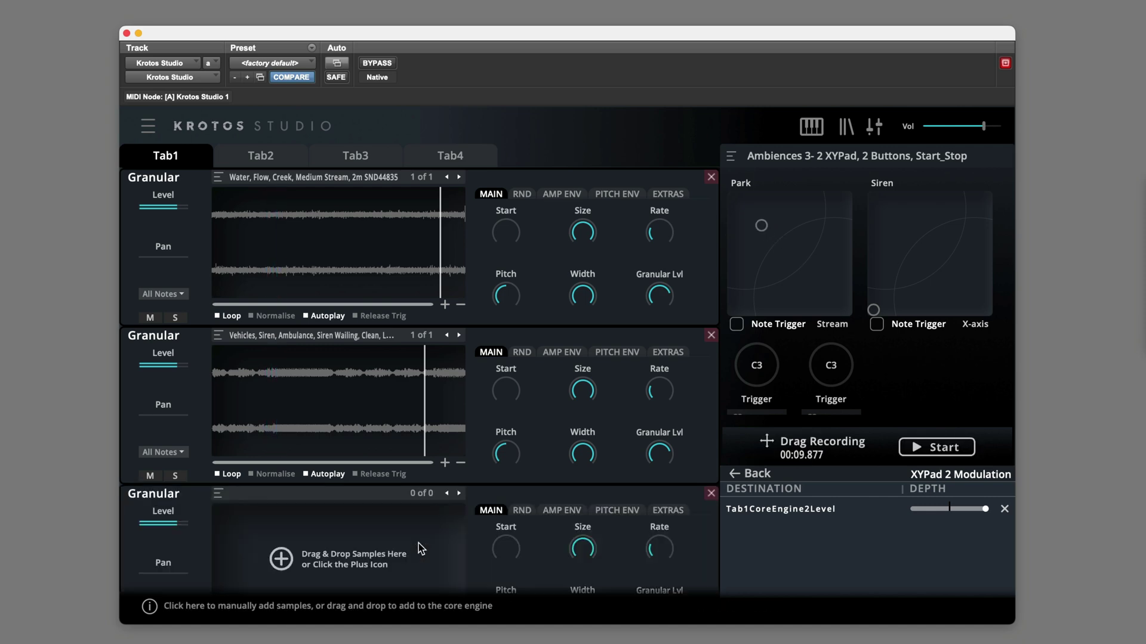
key("super+Tab")
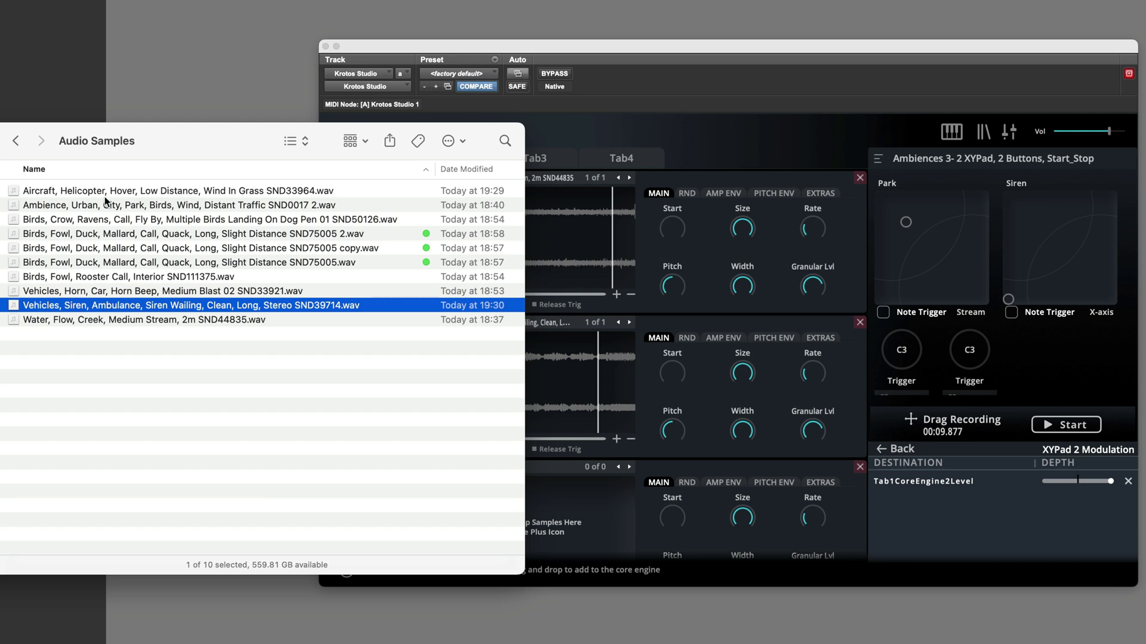
left_click(78, 191)
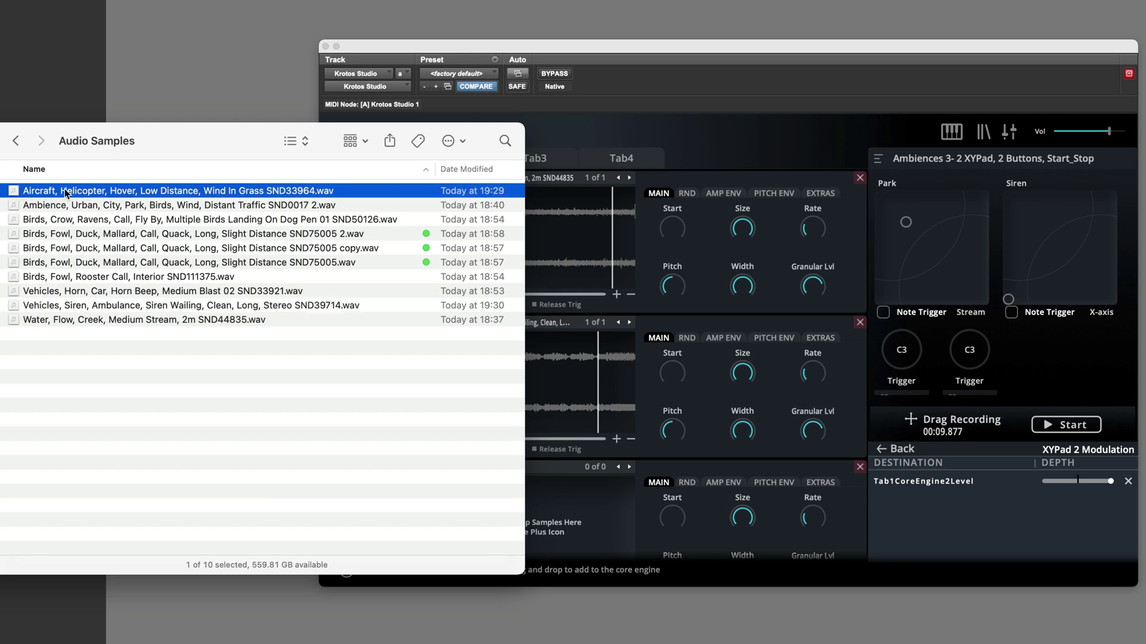
left_click_drag(65, 191, 603, 512)
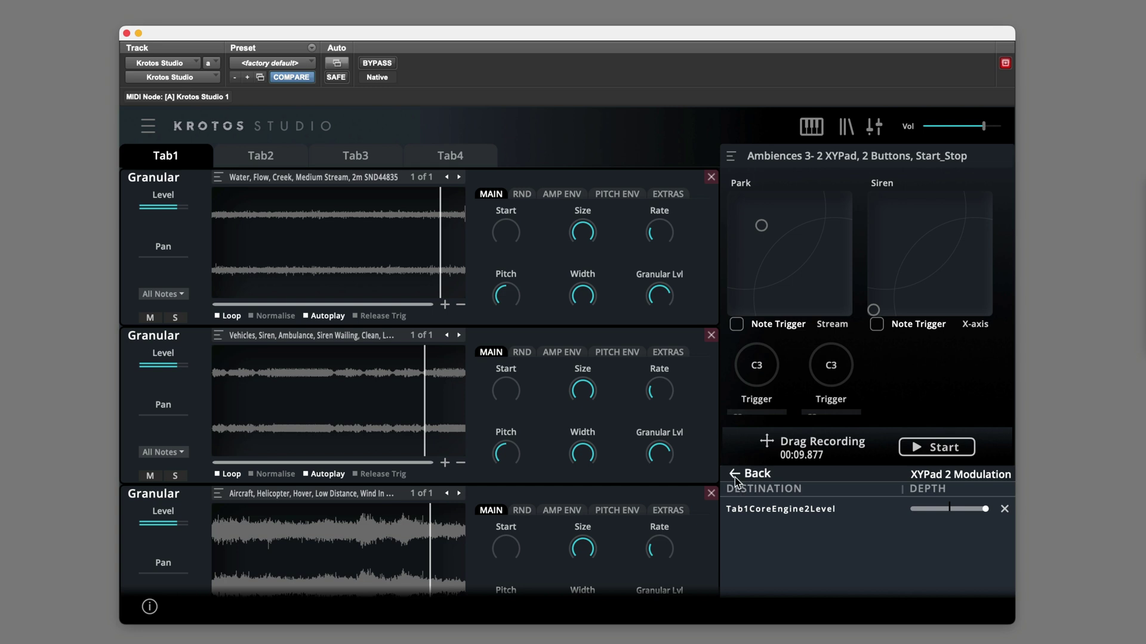
Map the helicopter engine's Level to pad two's X-axis at 0.39 depth and label it Helicopter
left_click(735, 475)
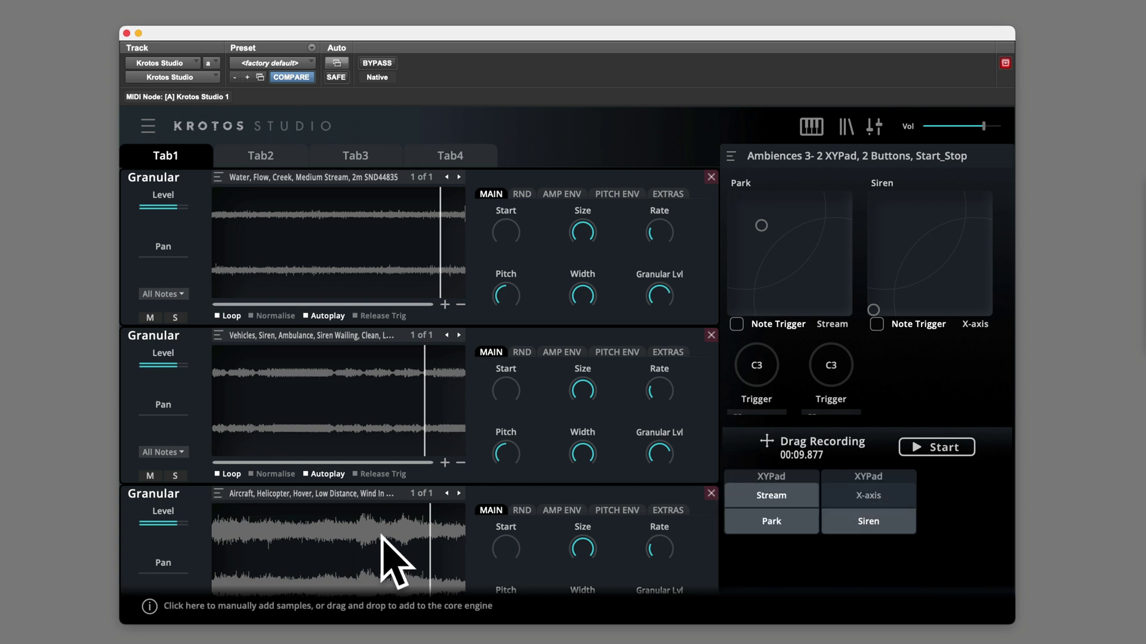
left_click_drag(163, 511, 872, 494)
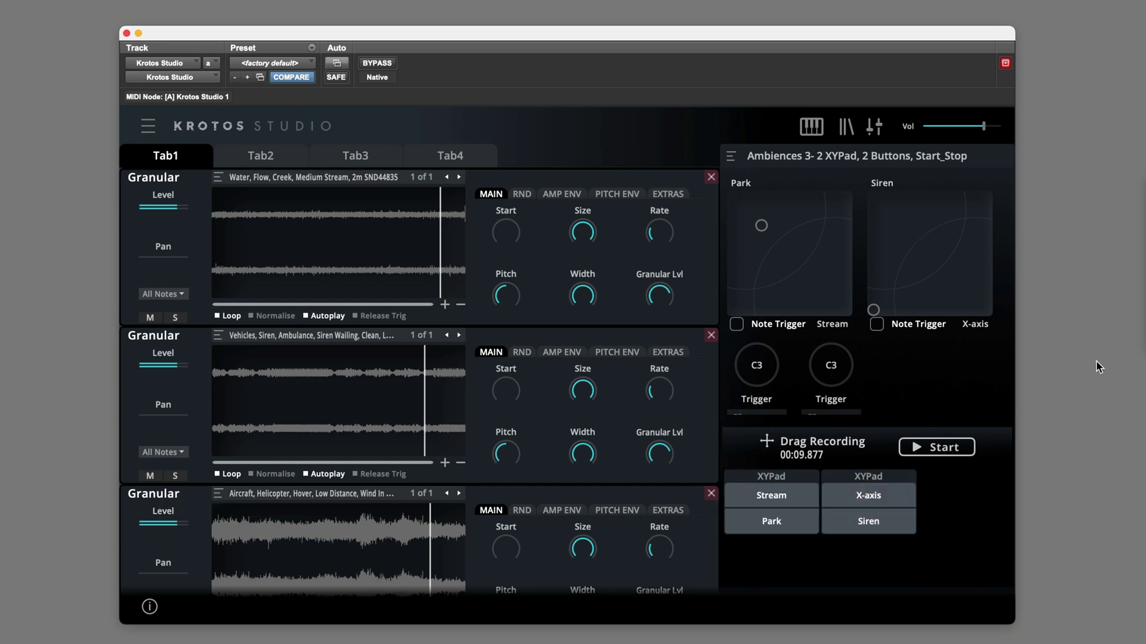
left_click(870, 496)
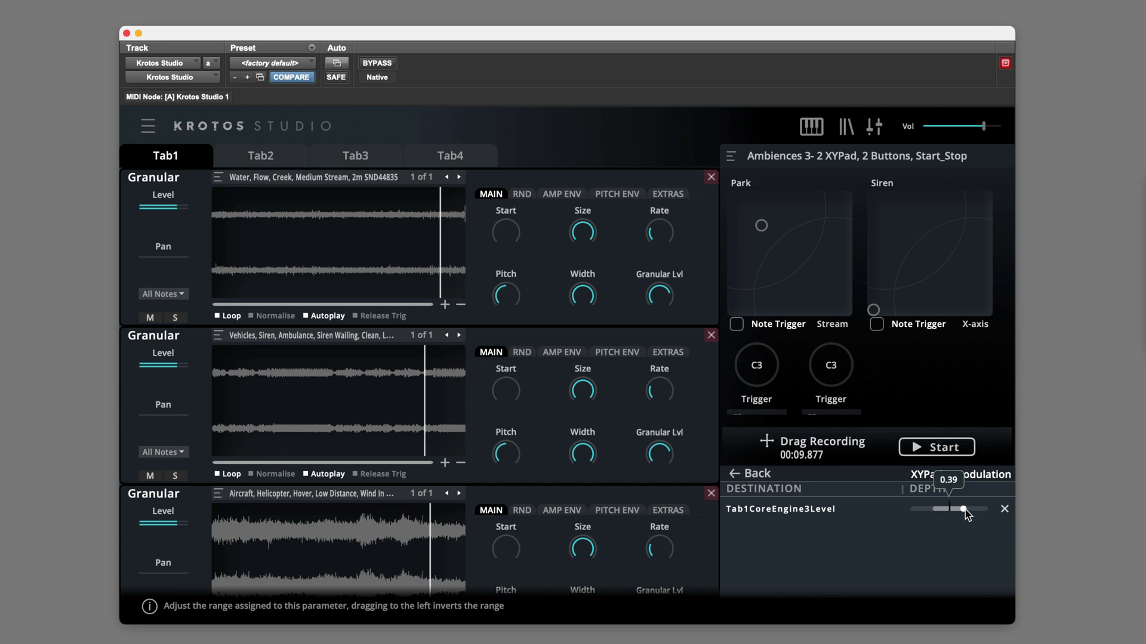
left_click(736, 476)
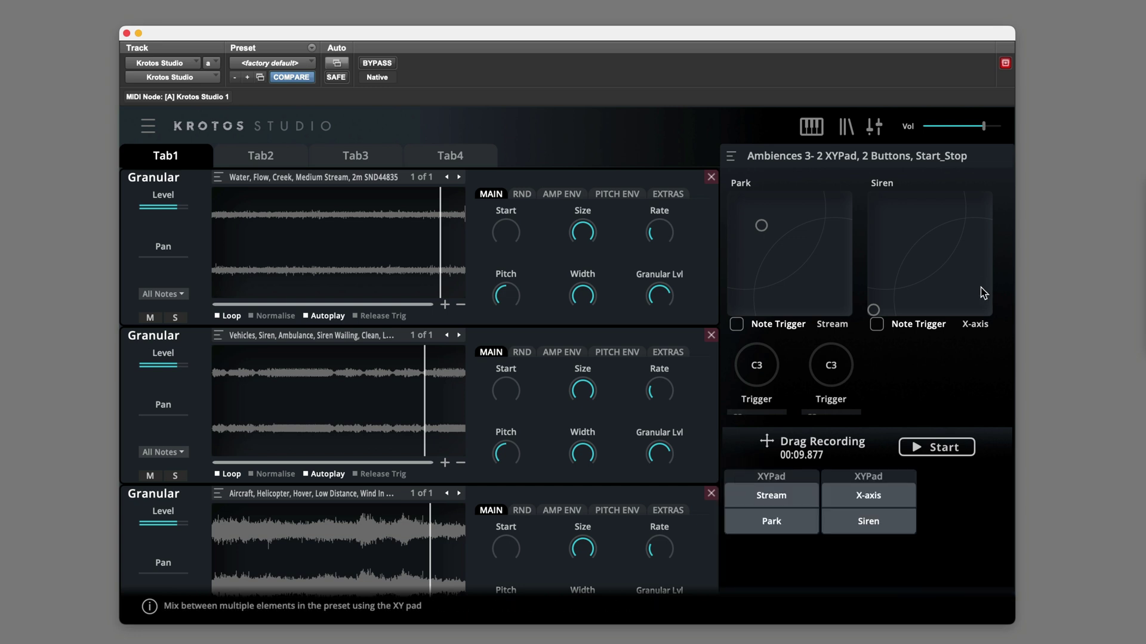
double_click(971, 324)
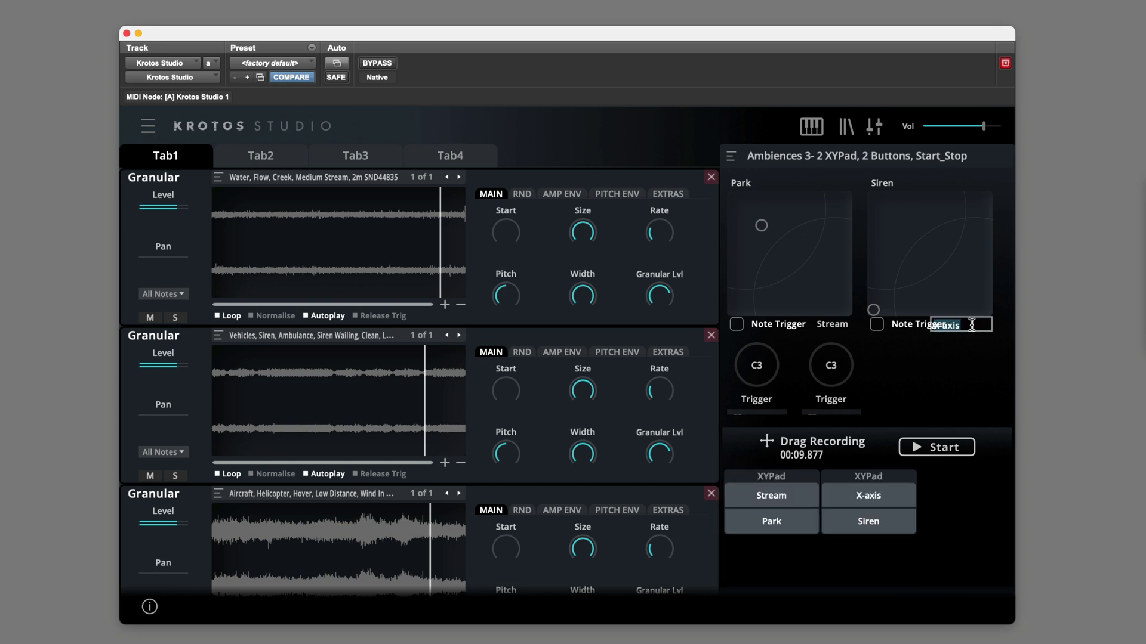
key("Return")
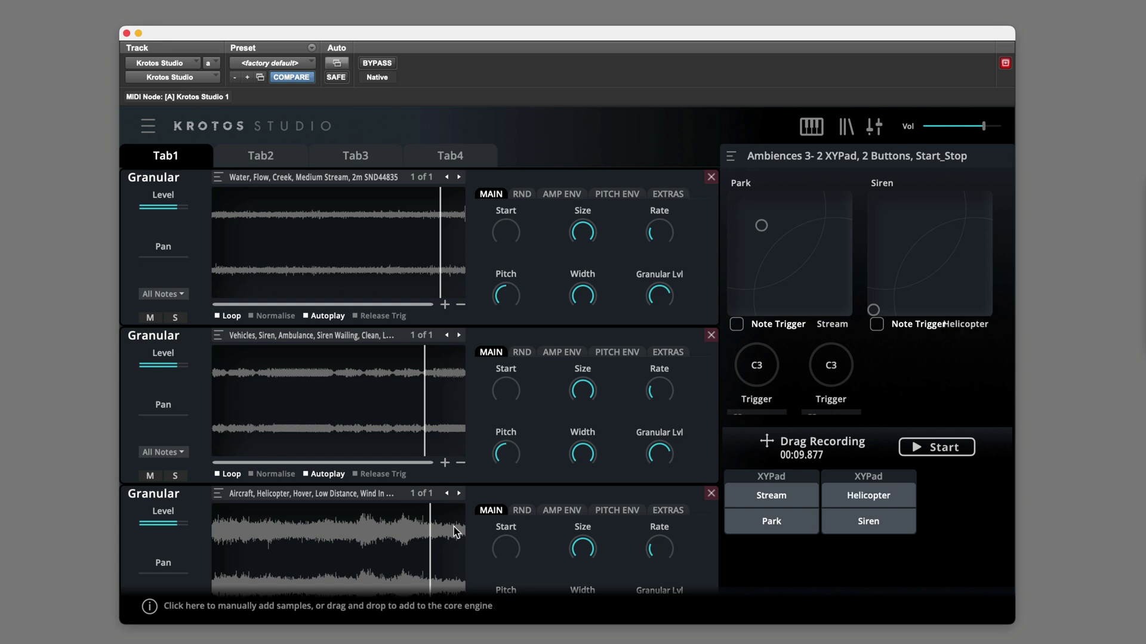
Enable Autoplay and Loop on the helicopter engine
scroll(686, 379, "down", 2)
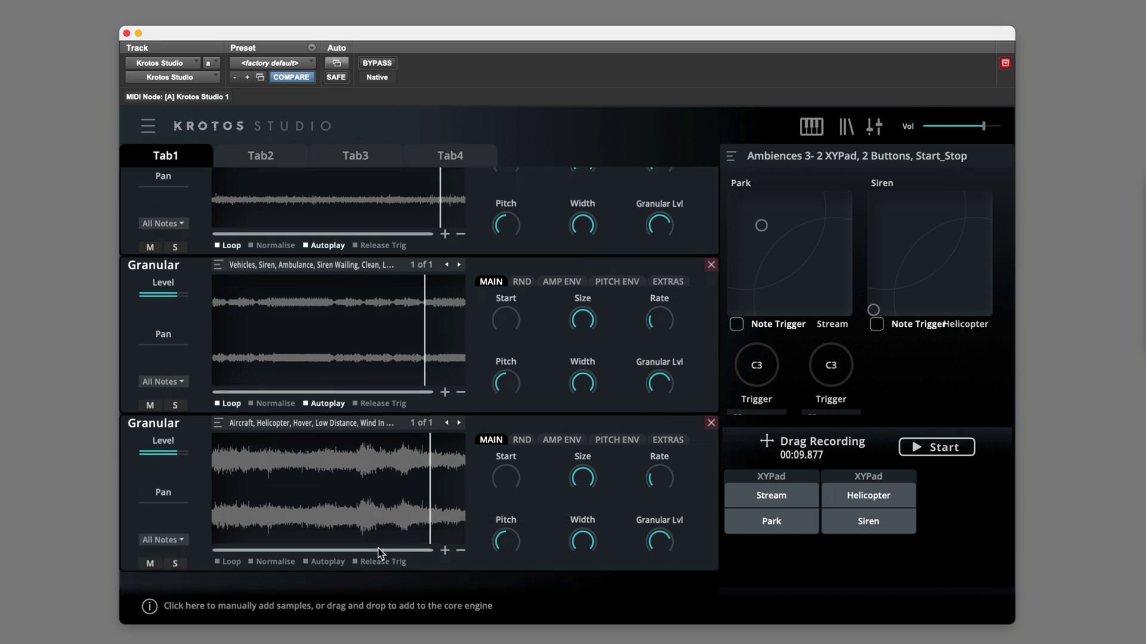
left_click(316, 562)
left_click(225, 561)
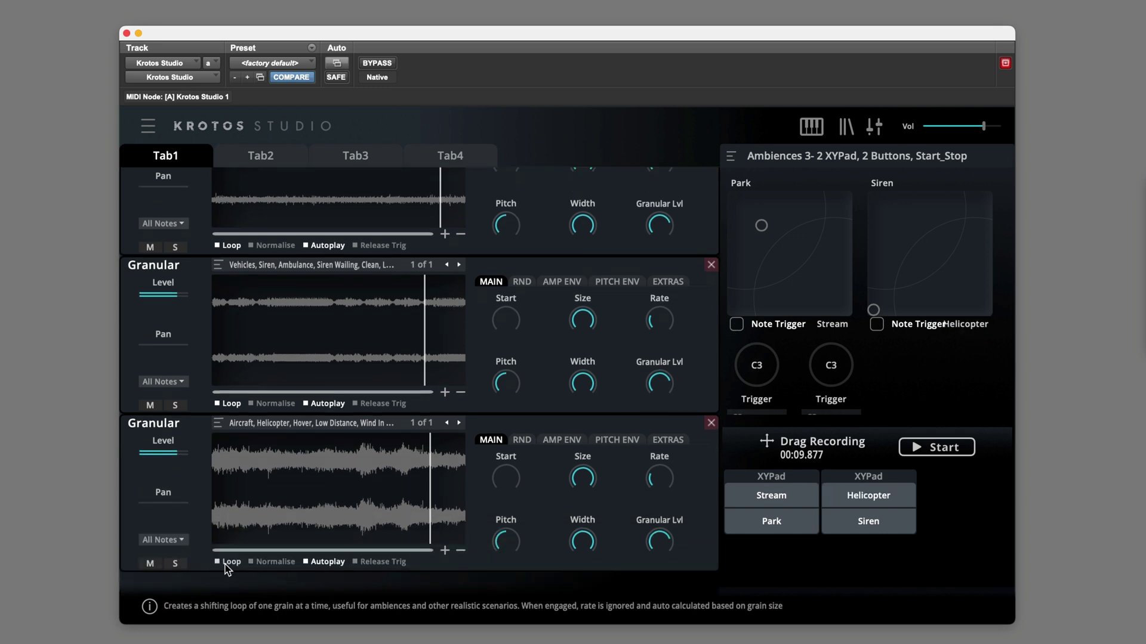
Record a 35.969-second take moving both pads' pucks to blend park, stream, siren and helicopter
left_click(941, 454)
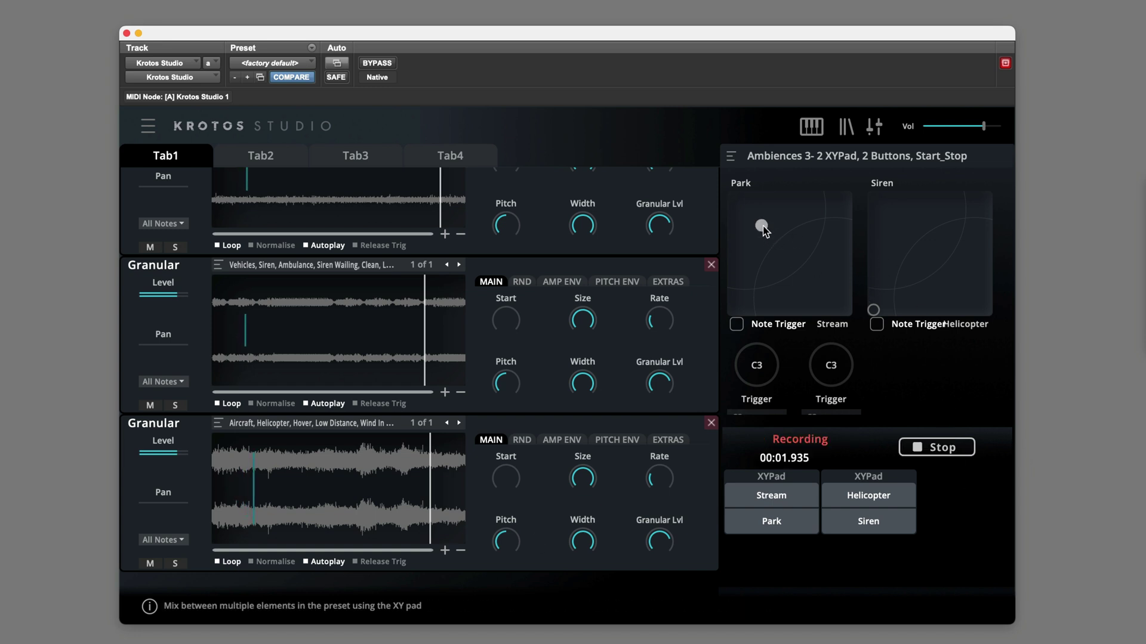
left_click_drag(757, 221, 792, 247)
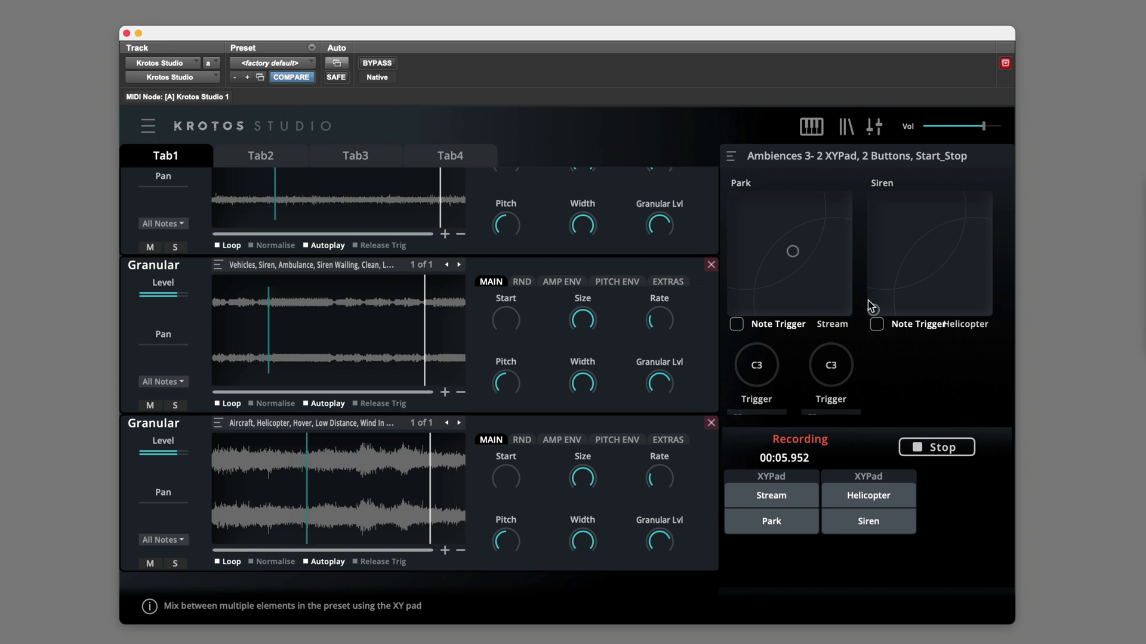
mouse_move(873, 309)
left_mouse_down()
mouse_move(940, 310)
mouse_move(925, 297)
mouse_move(922, 255)
left_mouse_up()
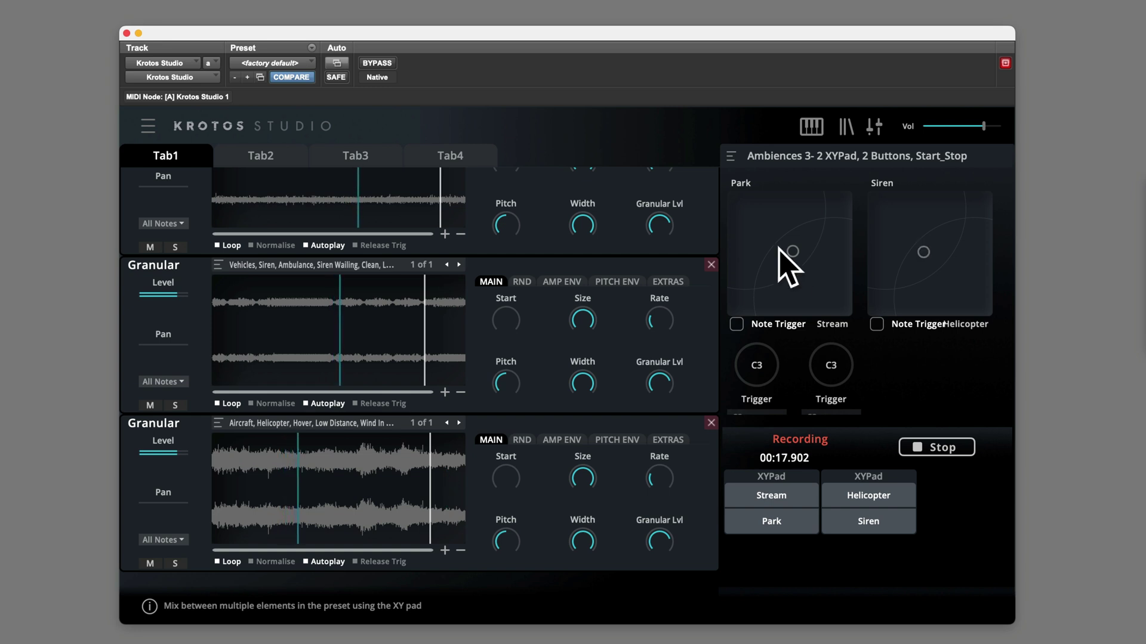
left_click_drag(792, 251, 748, 213)
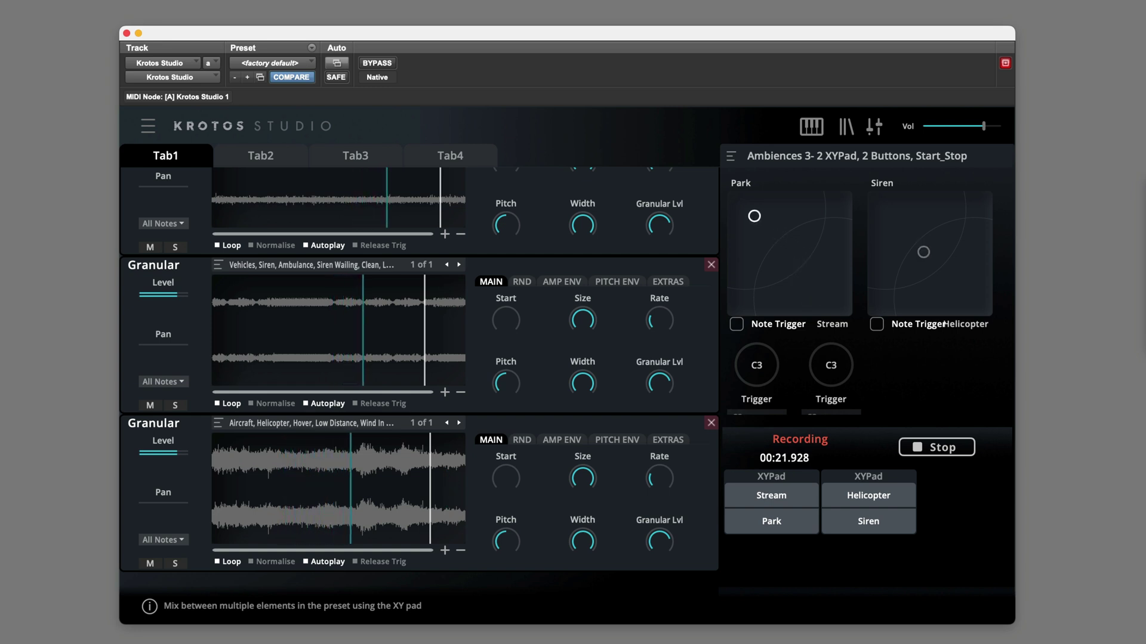
mouse_move(923, 251)
left_mouse_down()
mouse_move(985, 197)
mouse_move(873, 309)
left_mouse_up()
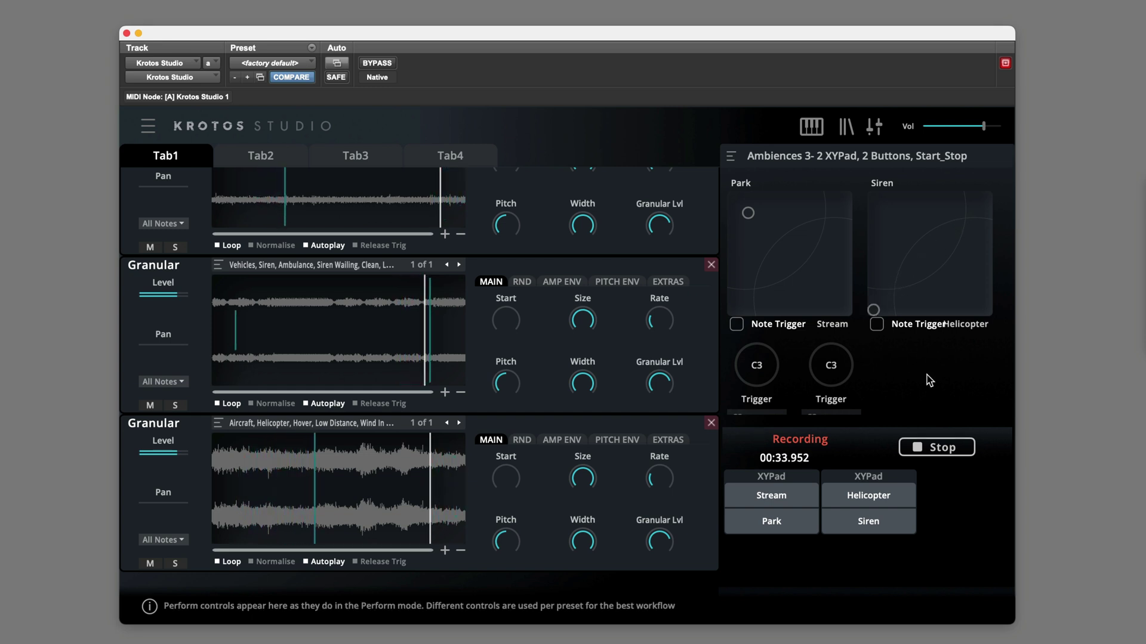
left_click(955, 447)
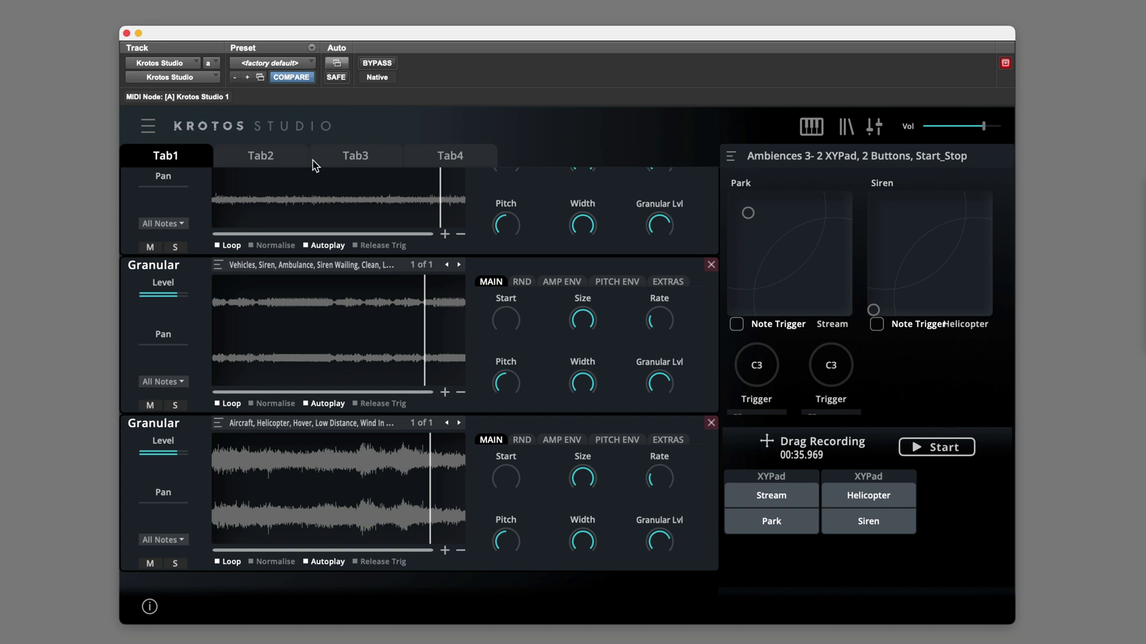
On Tab2, add a Sampler engine loaded with the three duck quack files
left_click(257, 154)
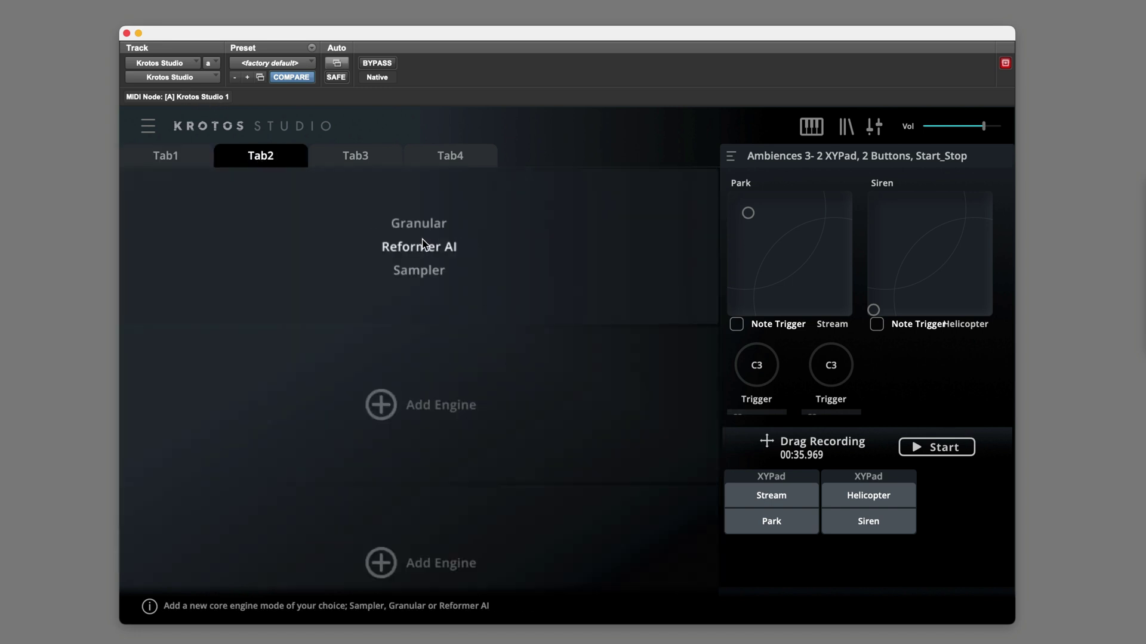
left_click(419, 272)
key("super+Tab")
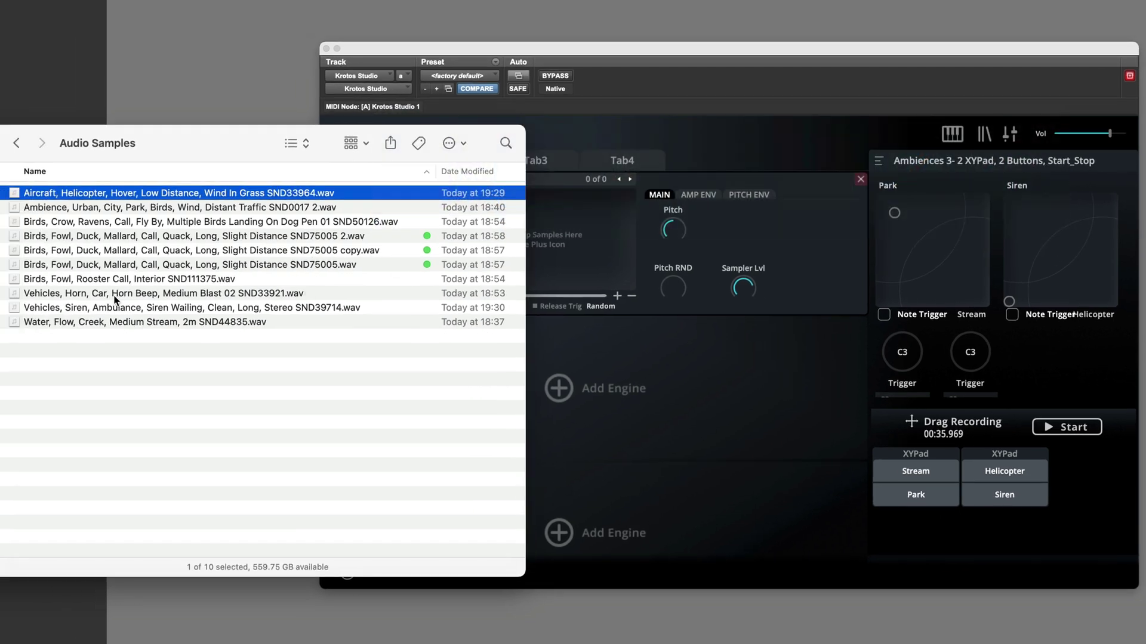
left_click(143, 236)
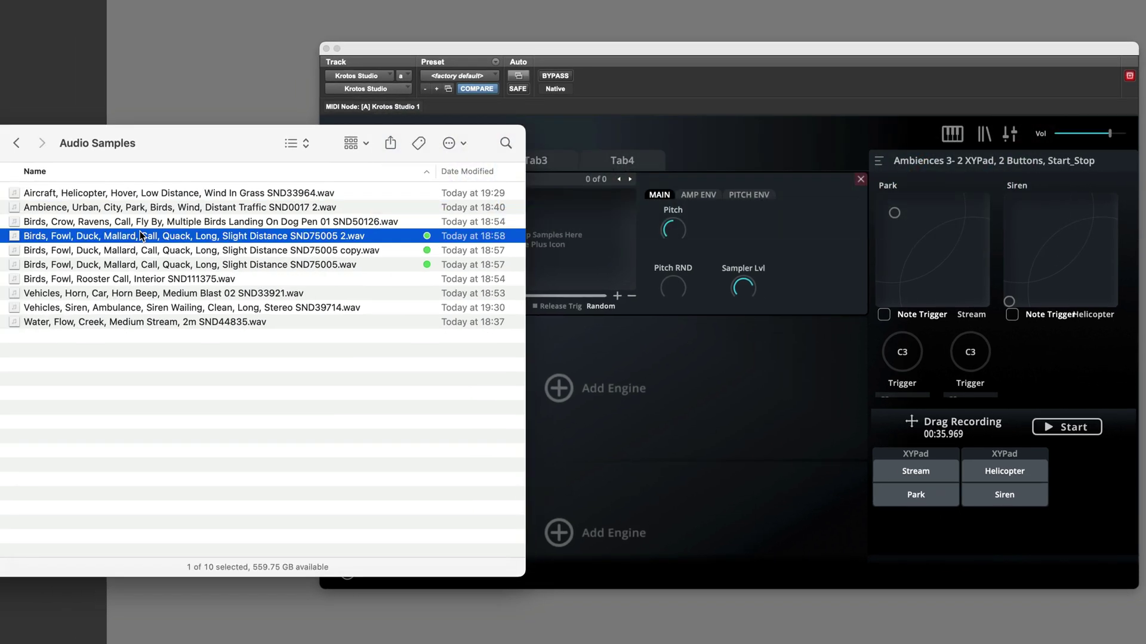
left_click(138, 267, "shift")
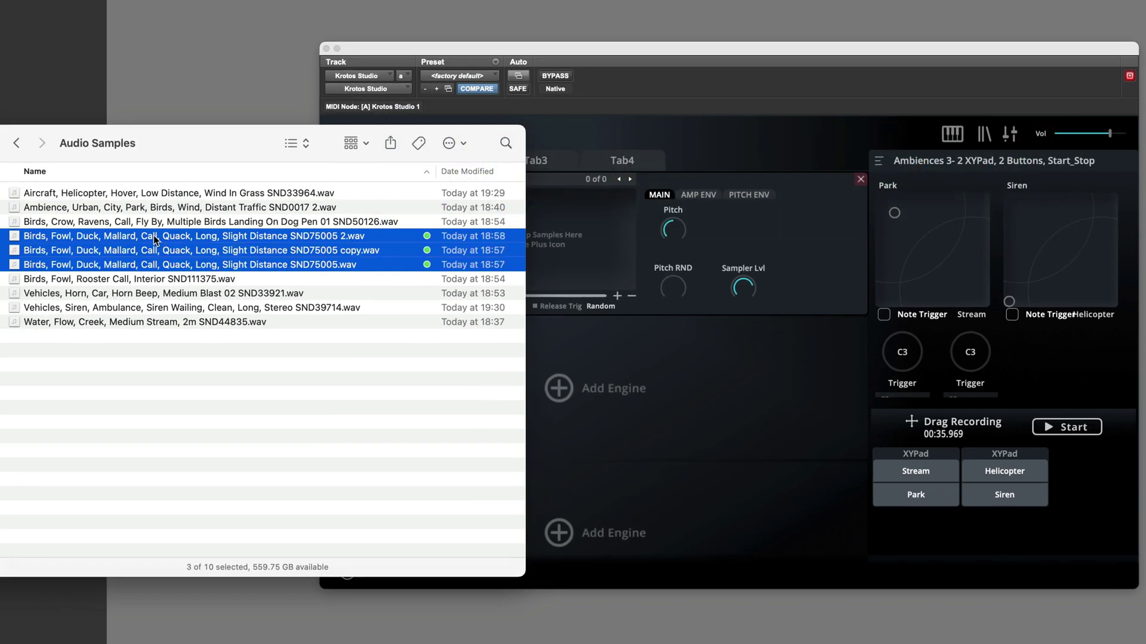
left_click_drag(154, 240, 549, 241)
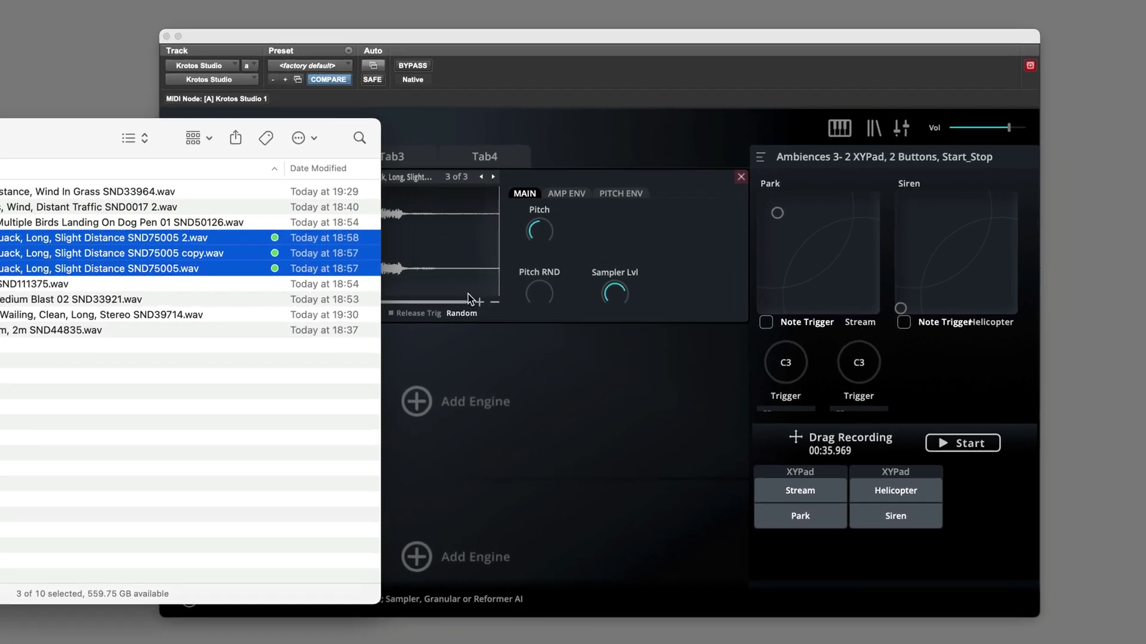
left_click(468, 293)
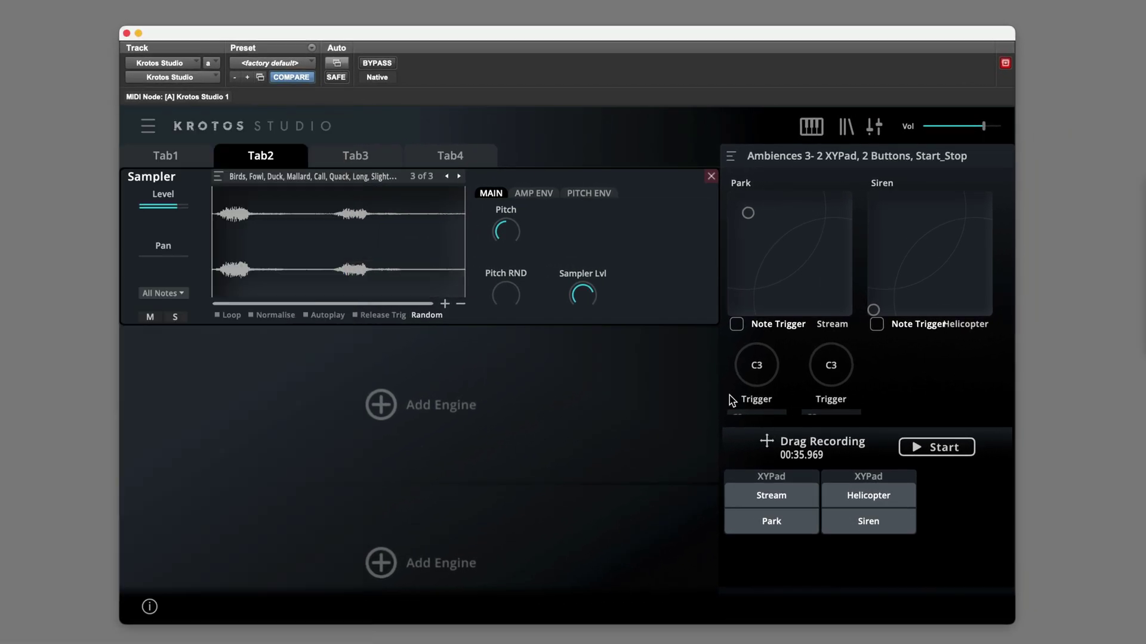
left_click(285, 174)
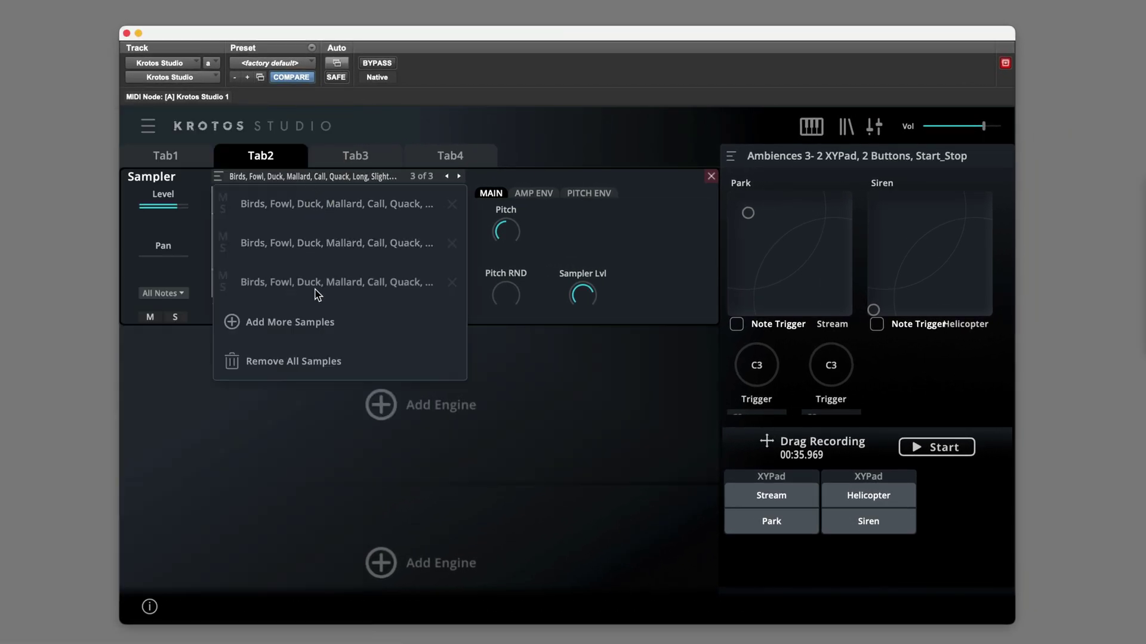
left_click(541, 381)
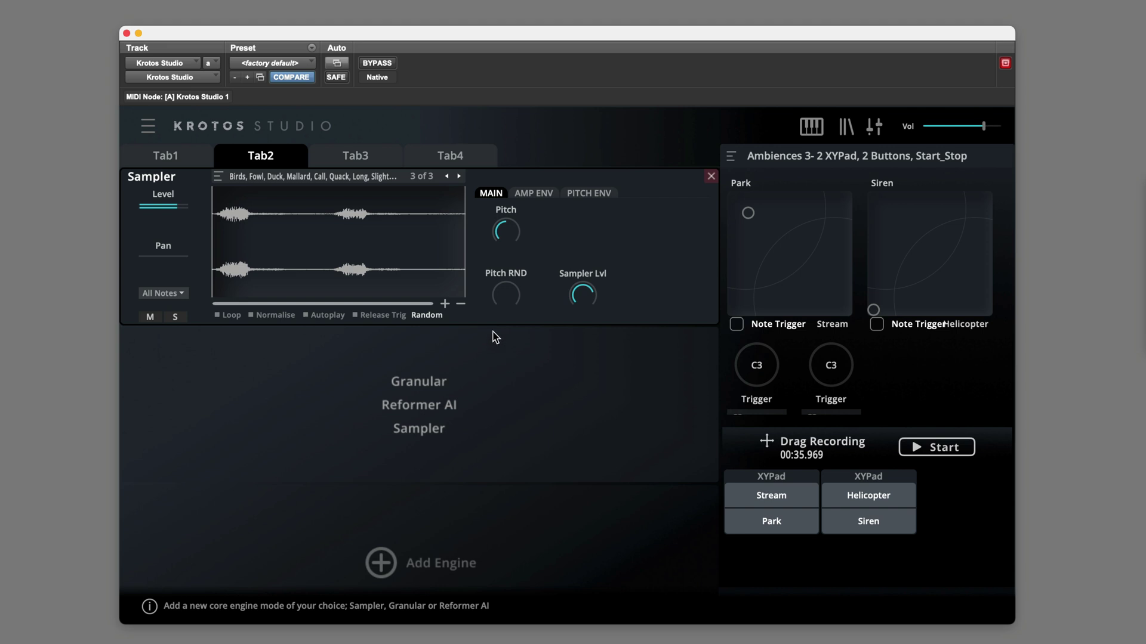
Set the sampler's trigger order to Round Robin
left_click(426, 315)
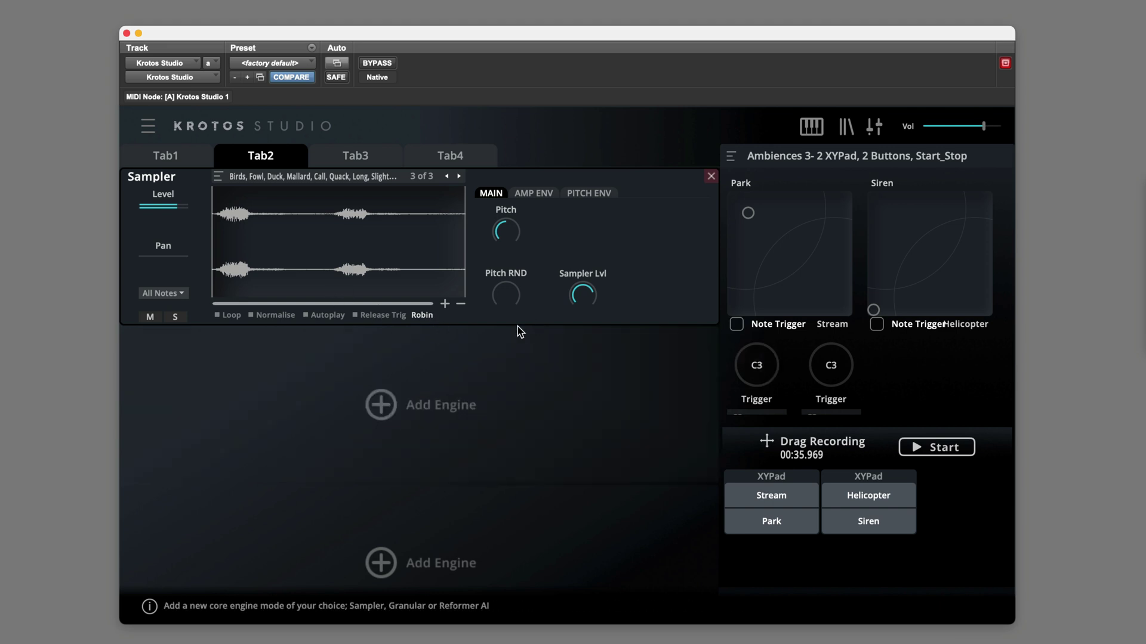
left_click(431, 317)
left_click(431, 317)
Record an 18.603-second take sweeping the Siren pad and firing three duck quacks from the trigger button
left_click(938, 448)
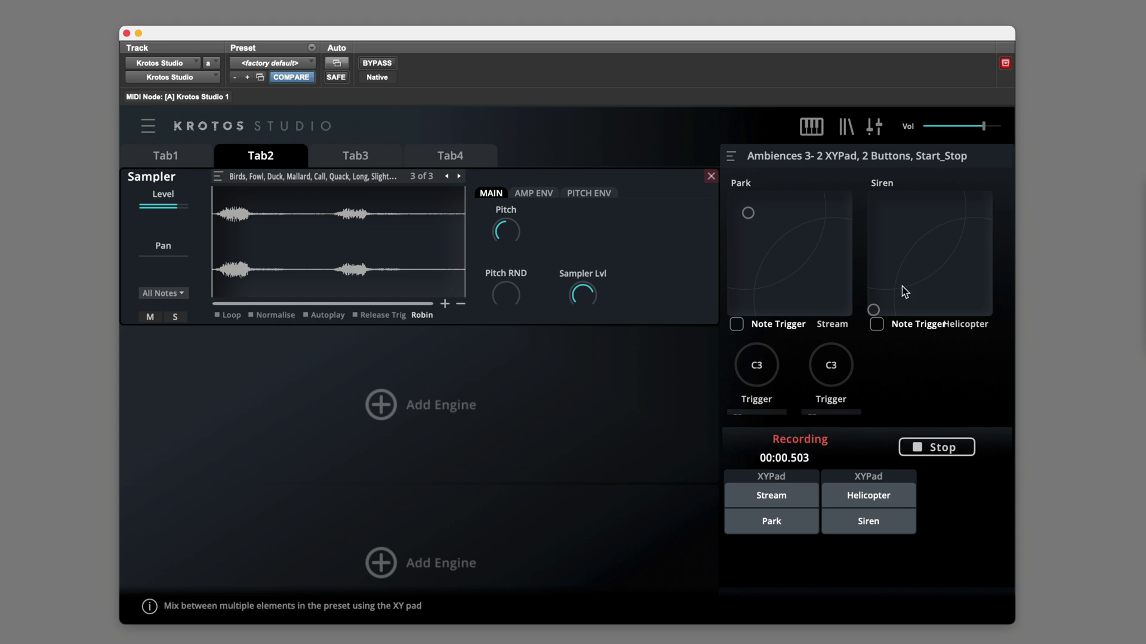
left_click_drag(873, 309, 896, 271)
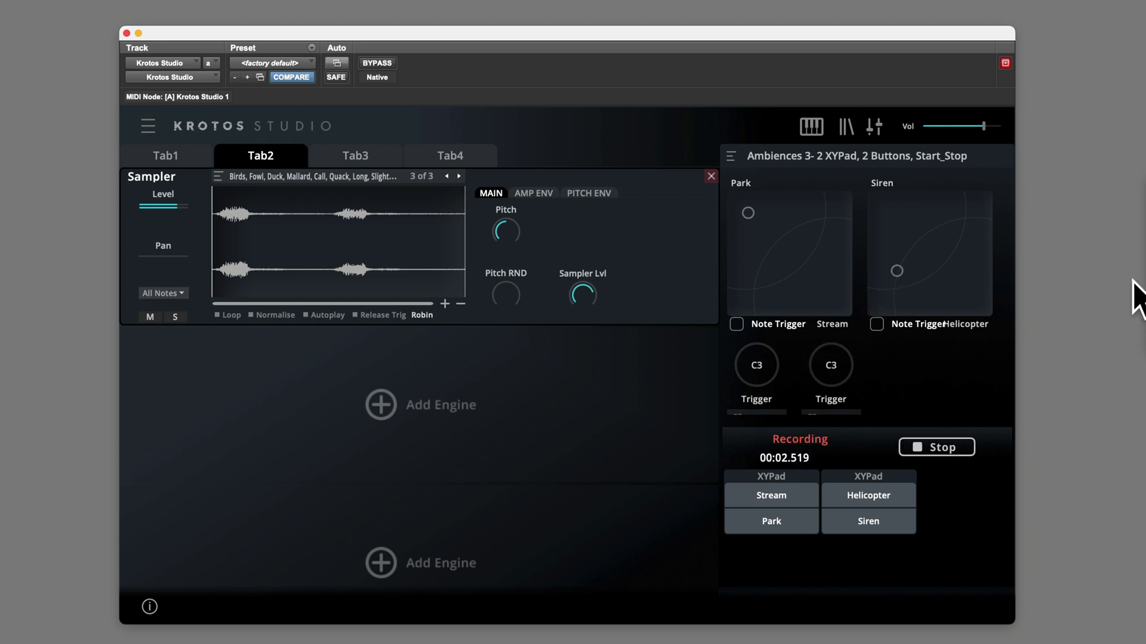
left_click(761, 364)
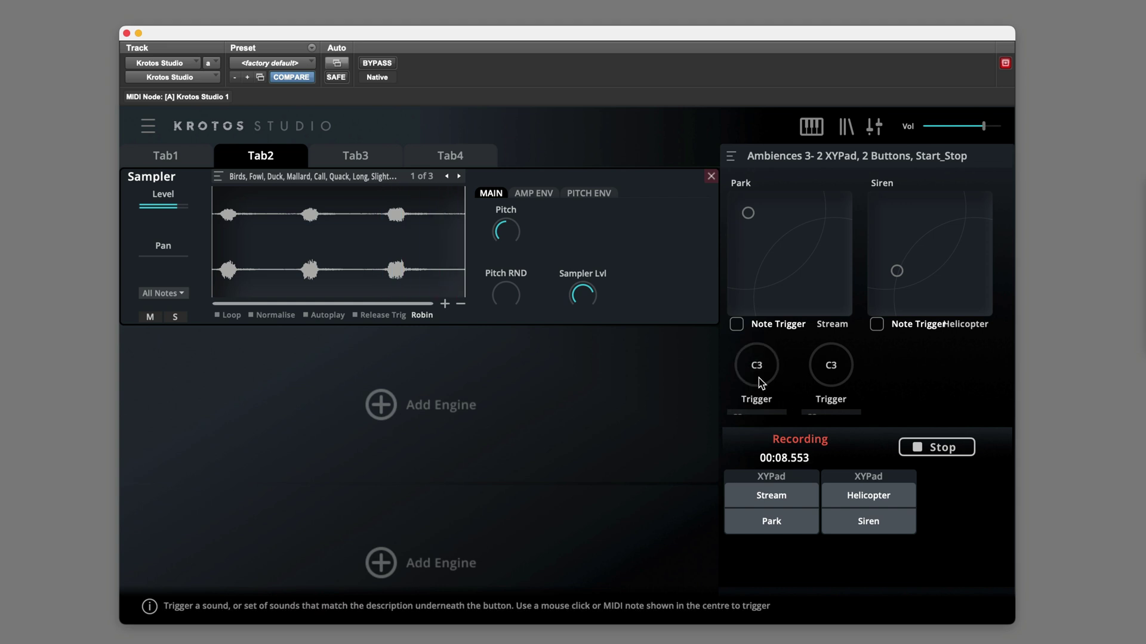
left_click(765, 363)
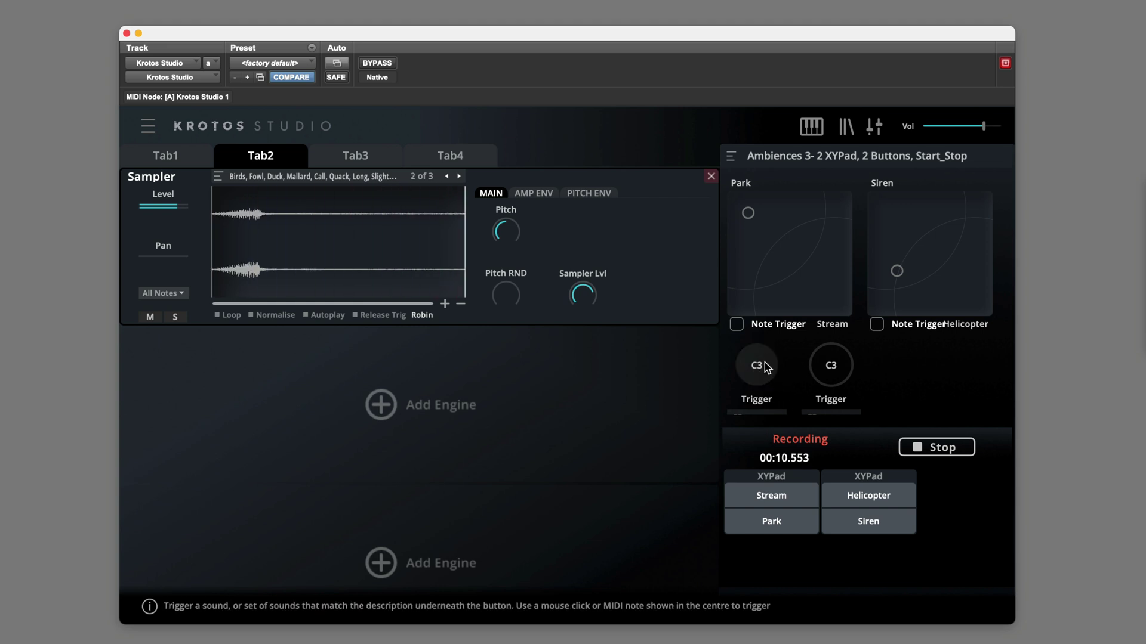
left_click(762, 367)
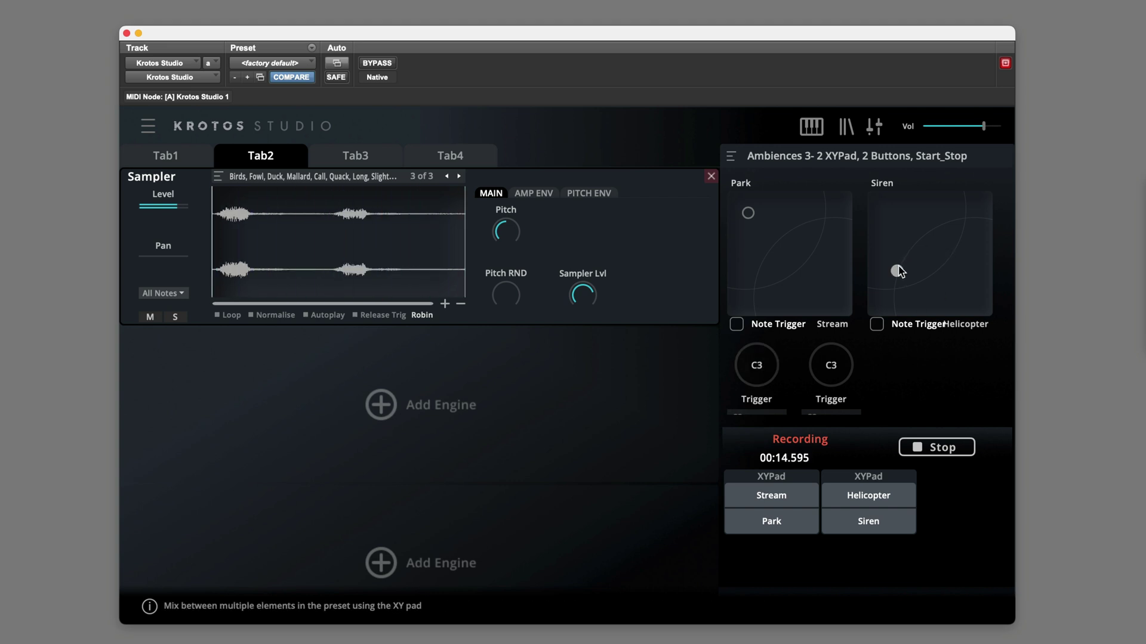
left_click_drag(900, 271, 947, 283)
left_click(942, 448)
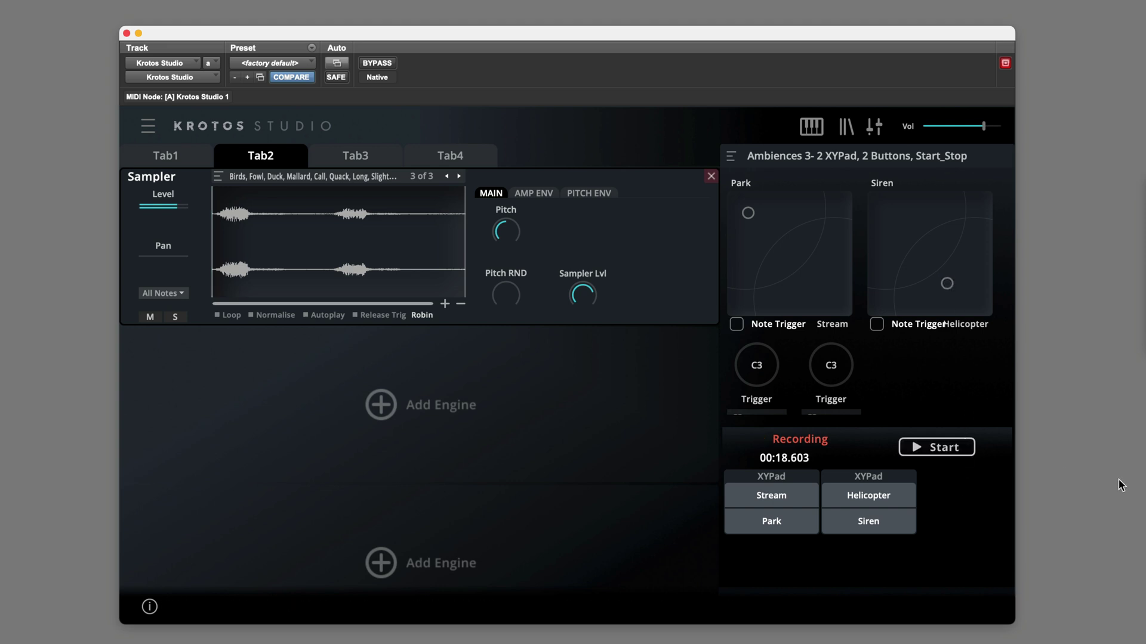